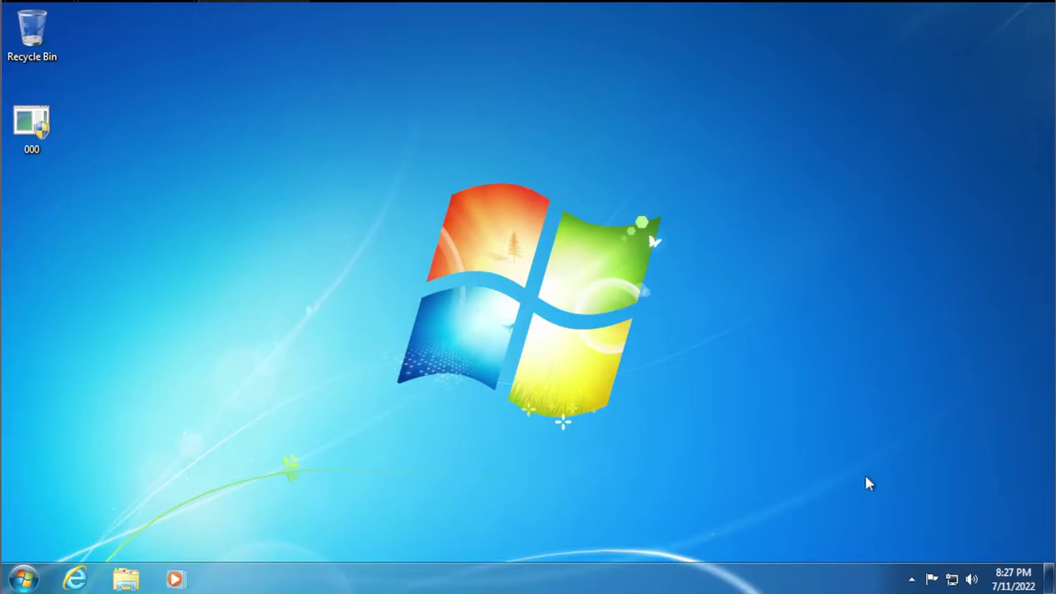
Review every category of the 000 file's properties, from compatibility and security to details and previous versions
{"action": "left_click_drag", "start_coordinate": [31, 124], "coordinate": [483, 276]}
{"action": "right_click", "coordinate": [465, 312]}
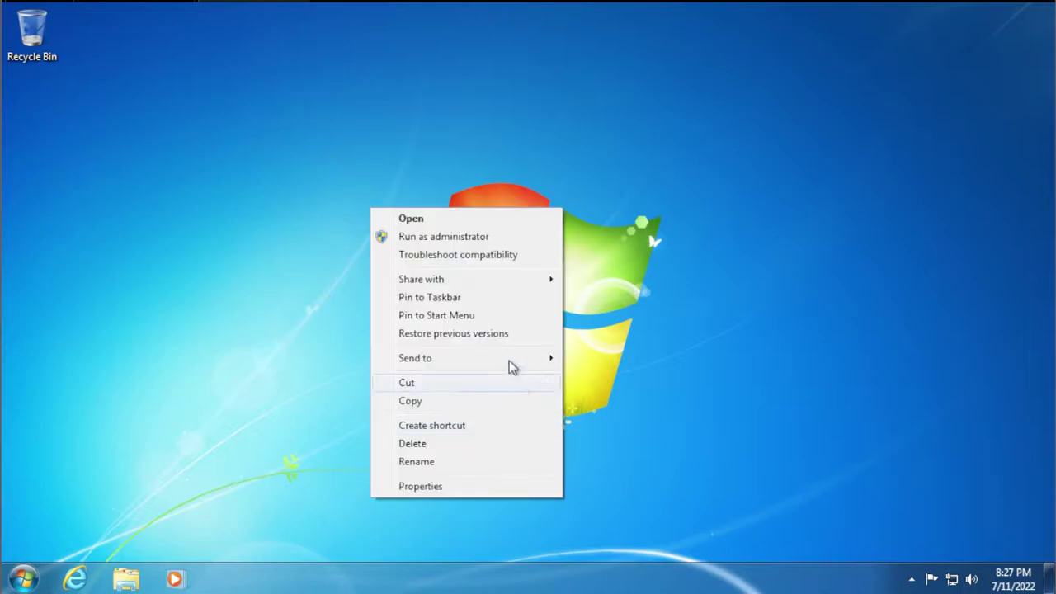
{"action": "left_click", "coordinate": [422, 487]}
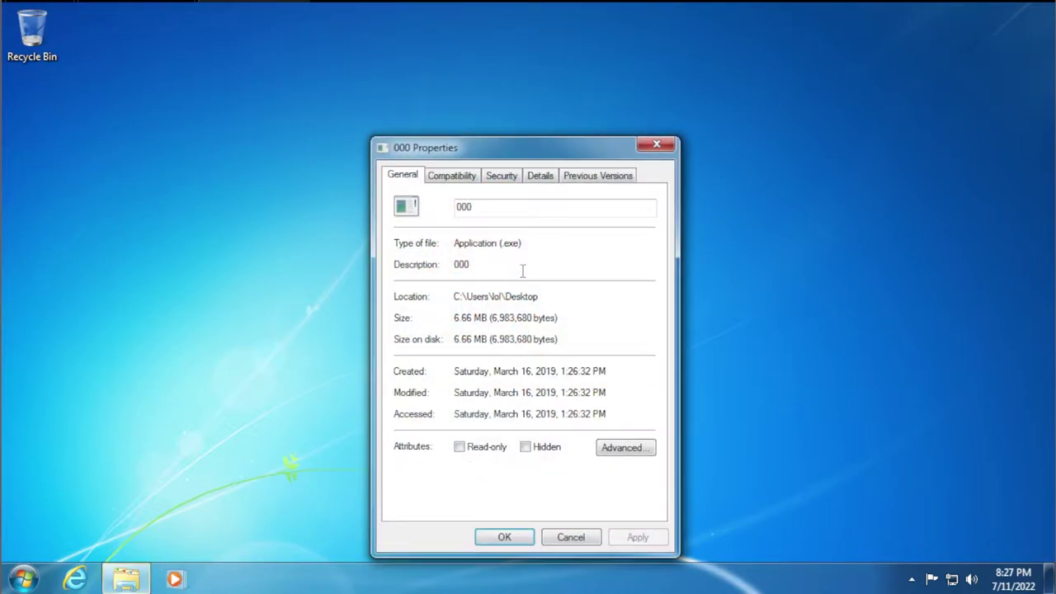
{"action": "left_click", "coordinate": [452, 178]}
{"action": "left_click", "coordinate": [501, 178]}
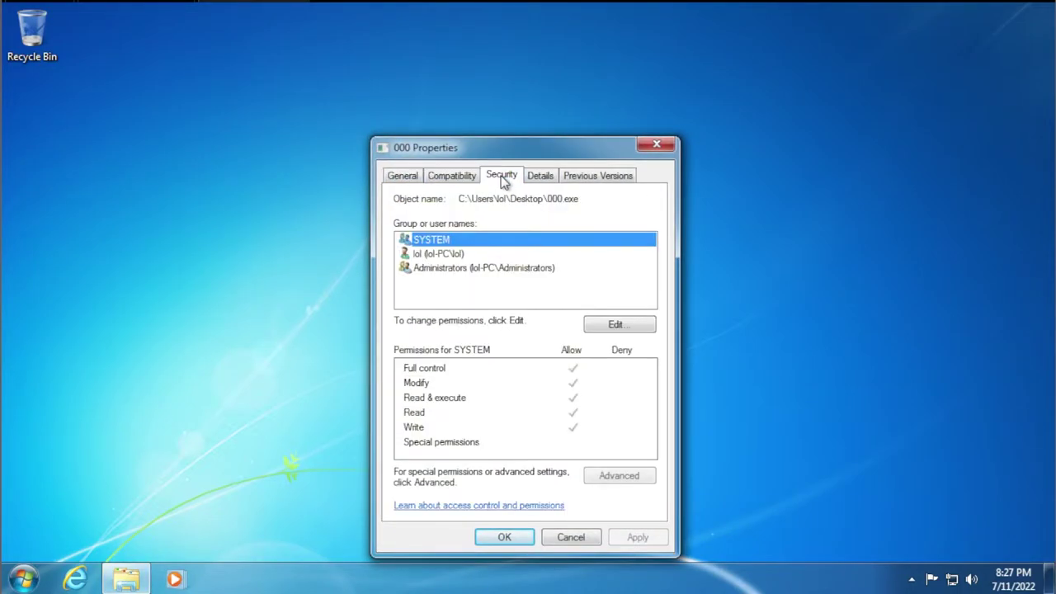
{"action": "left_click", "coordinate": [540, 178]}
{"action": "left_click", "coordinate": [583, 178]}
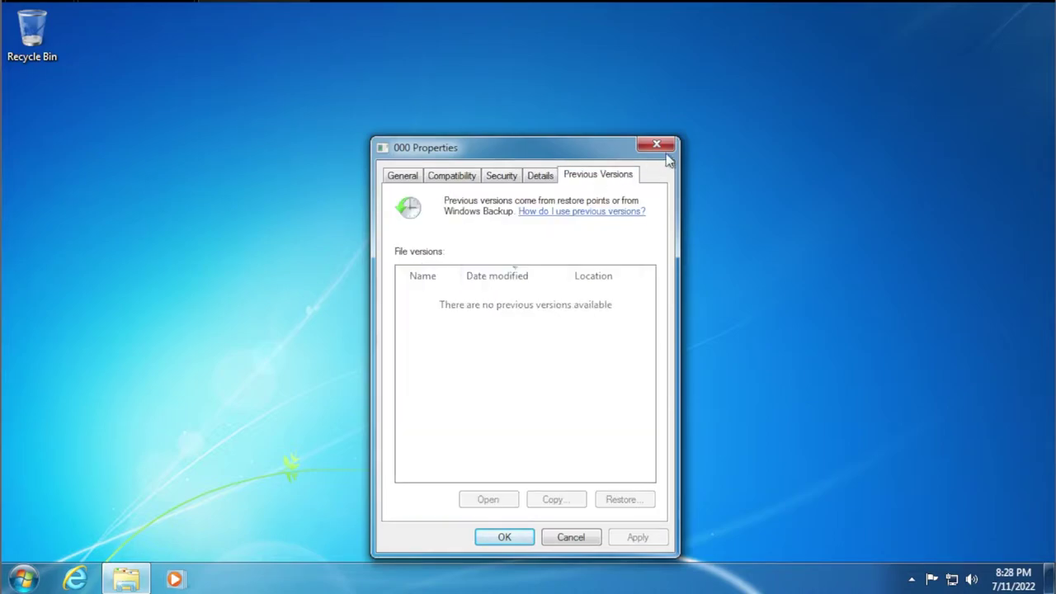
{"action": "left_click", "coordinate": [659, 145]}
{"action": "left_click_drag", "start_coordinate": [465, 310], "coordinate": [48, 128]}
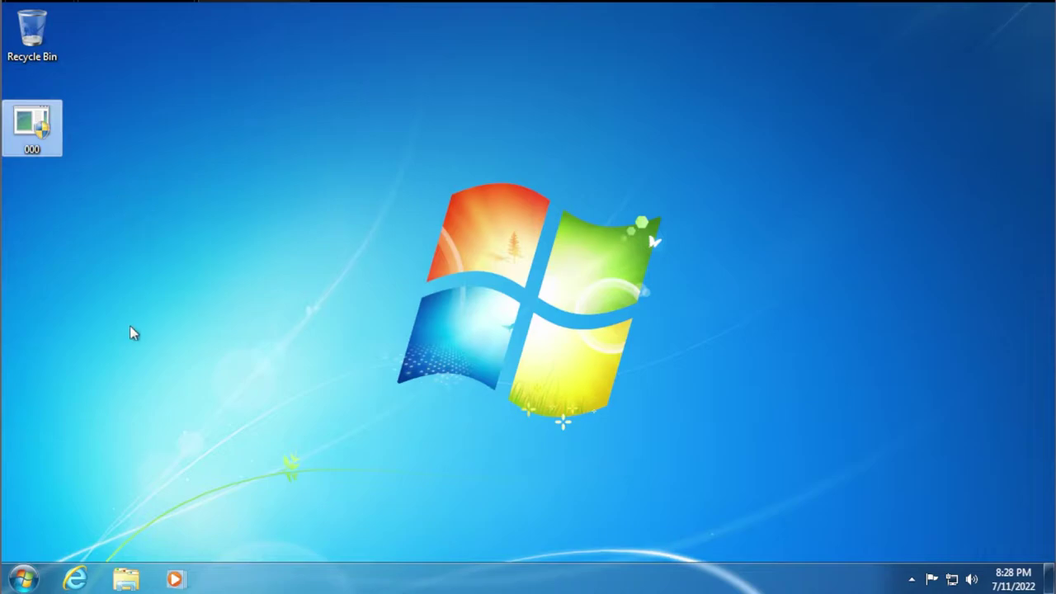
Check the computer's basic system information, including the Windows edition, hardware and activation details, and close the windows
{"action": "left_click", "coordinate": [128, 577]}
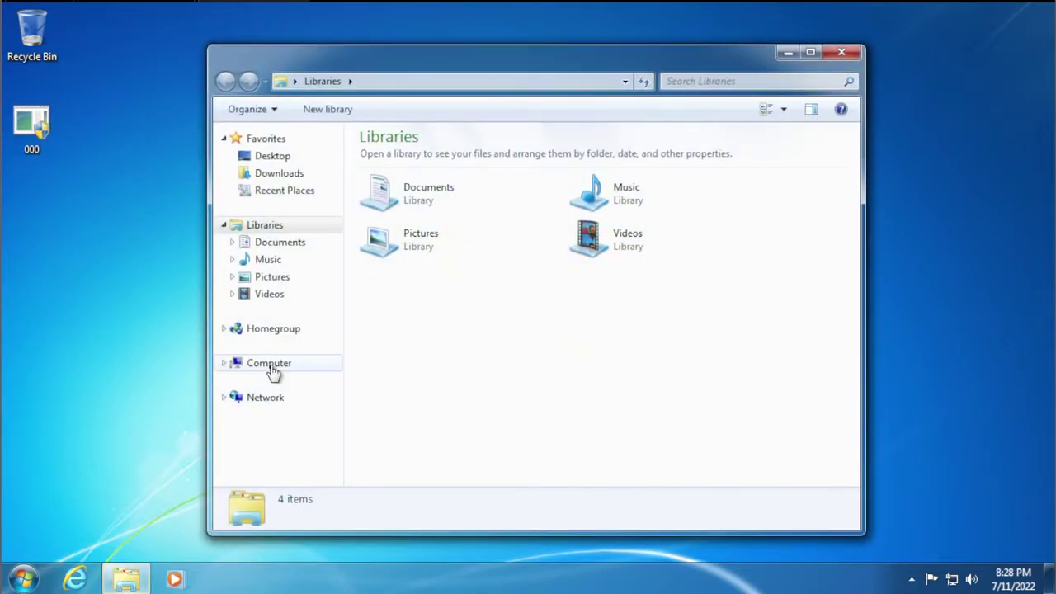
{"action": "left_click", "coordinate": [270, 365]}
{"action": "right_click", "coordinate": [450, 308]}
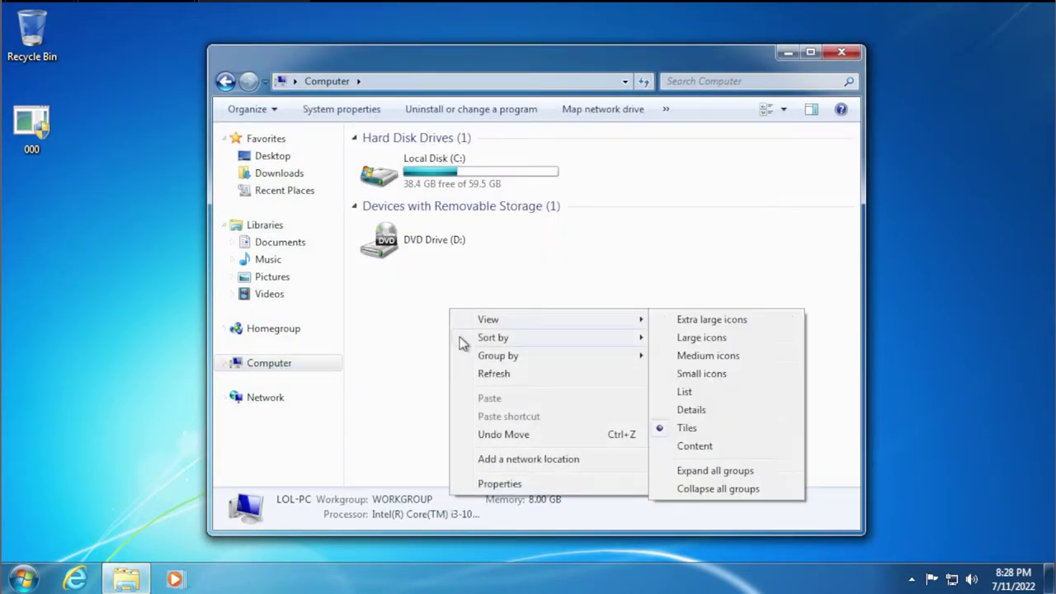
{"action": "left_click", "coordinate": [500, 484]}
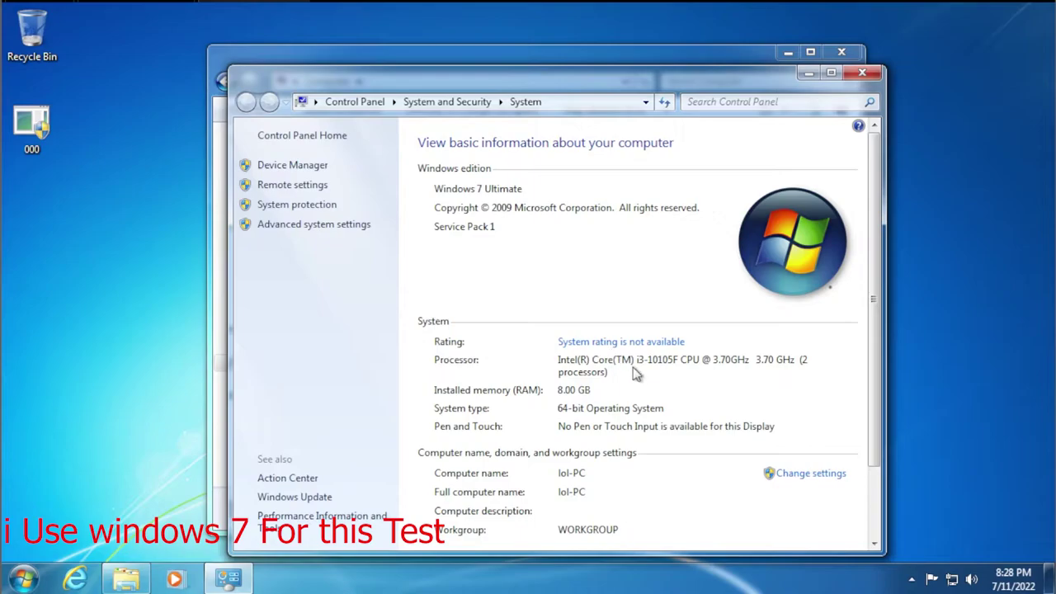
{"action": "scroll", "coordinate": [635, 373], "scroll_direction": "down", "scroll_amount": 3}
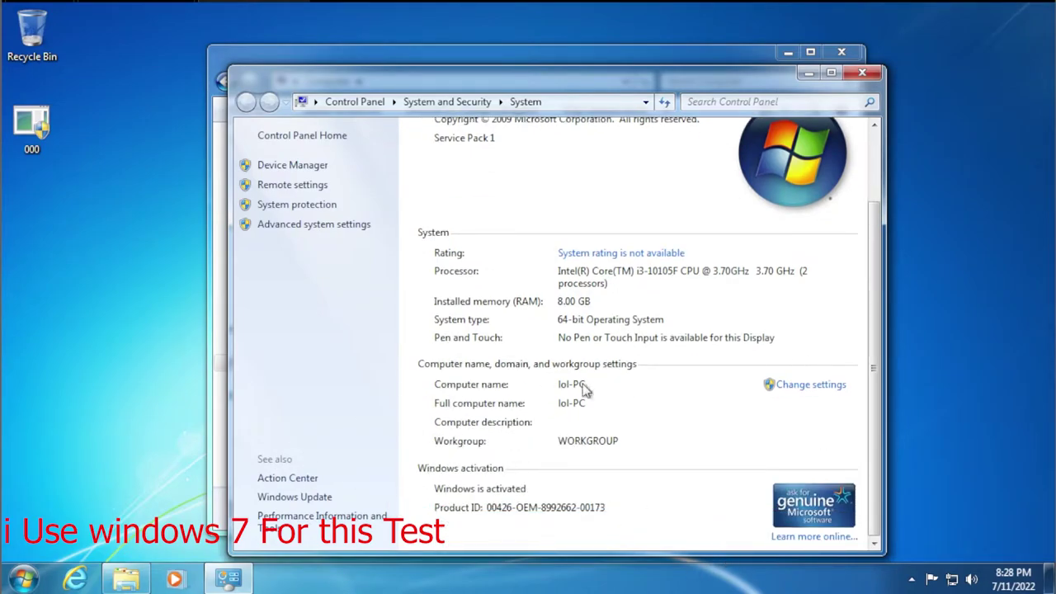
{"action": "left_click", "coordinate": [861, 75]}
{"action": "left_click", "coordinate": [854, 50]}
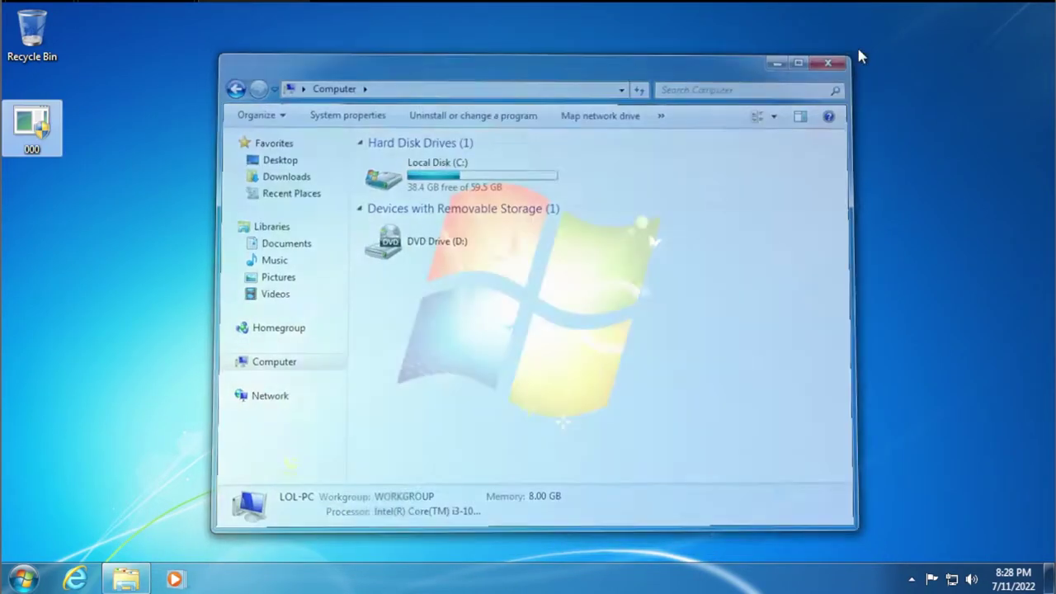
Run the 000 program on the desktop as administrator and allow it to make changes to the computer
{"action": "right_click", "coordinate": [58, 145]}
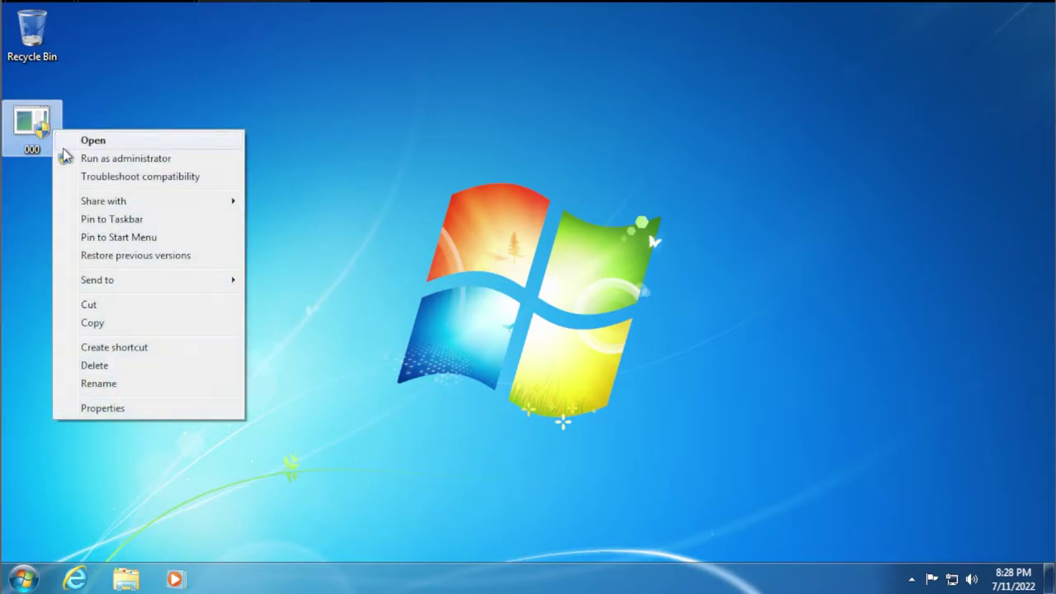
{"action": "left_click", "coordinate": [69, 165]}
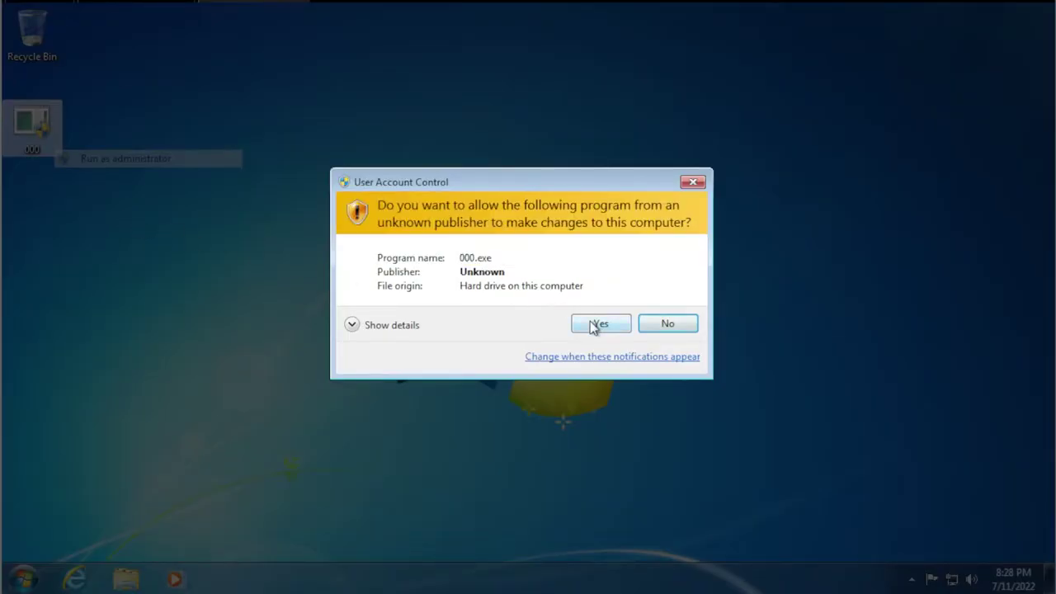
{"action": "left_click", "coordinate": [598, 324]}
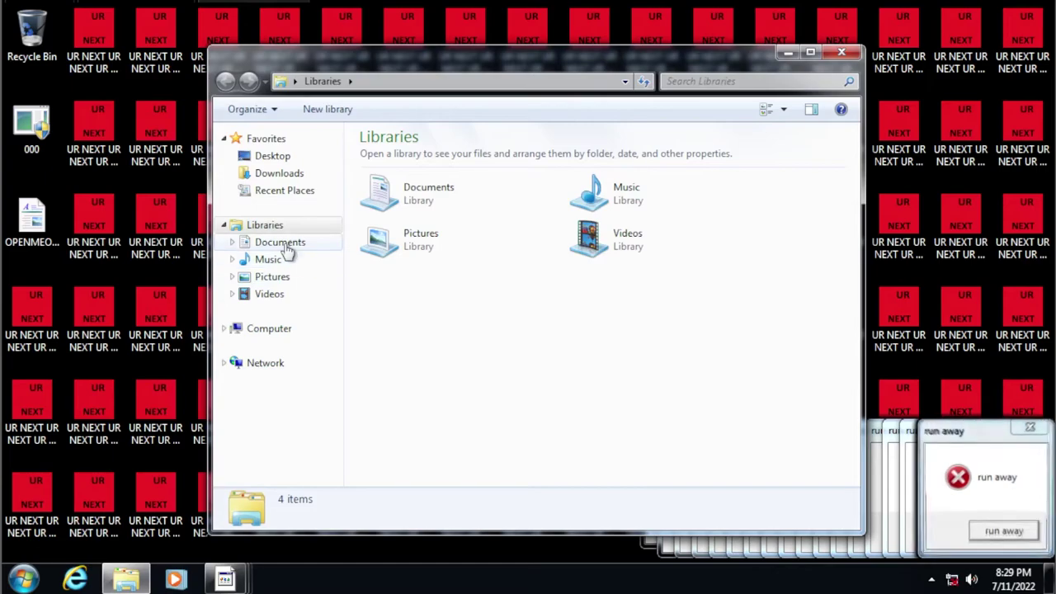
Run the Textdokument (neu) and KILL batch files from the Documents library
{"action": "left_click", "coordinate": [285, 245]}
{"action": "double_click", "coordinate": [416, 220]}
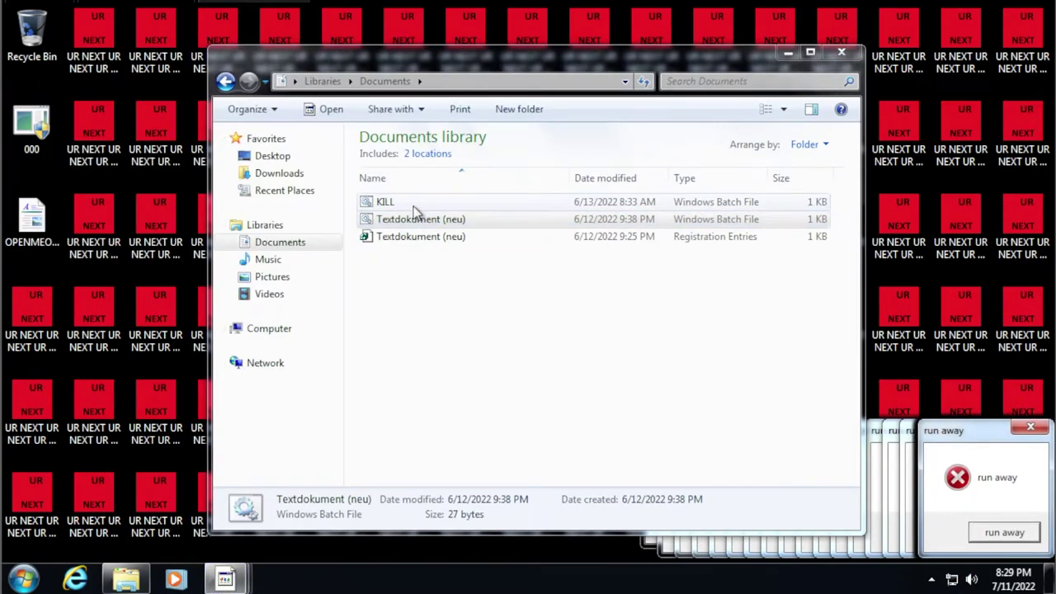
{"action": "double_click", "coordinate": [413, 203]}
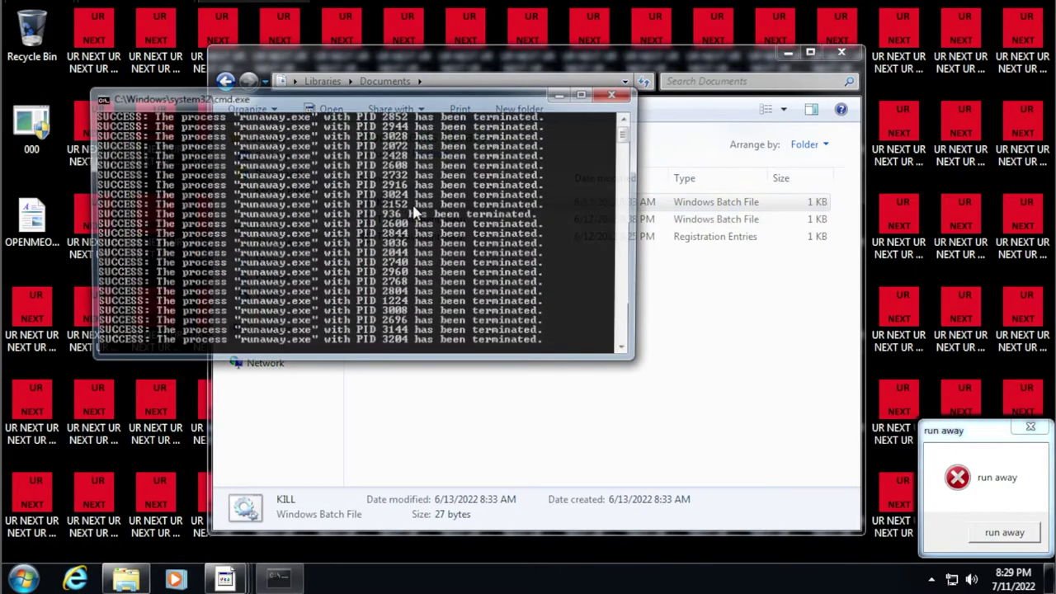
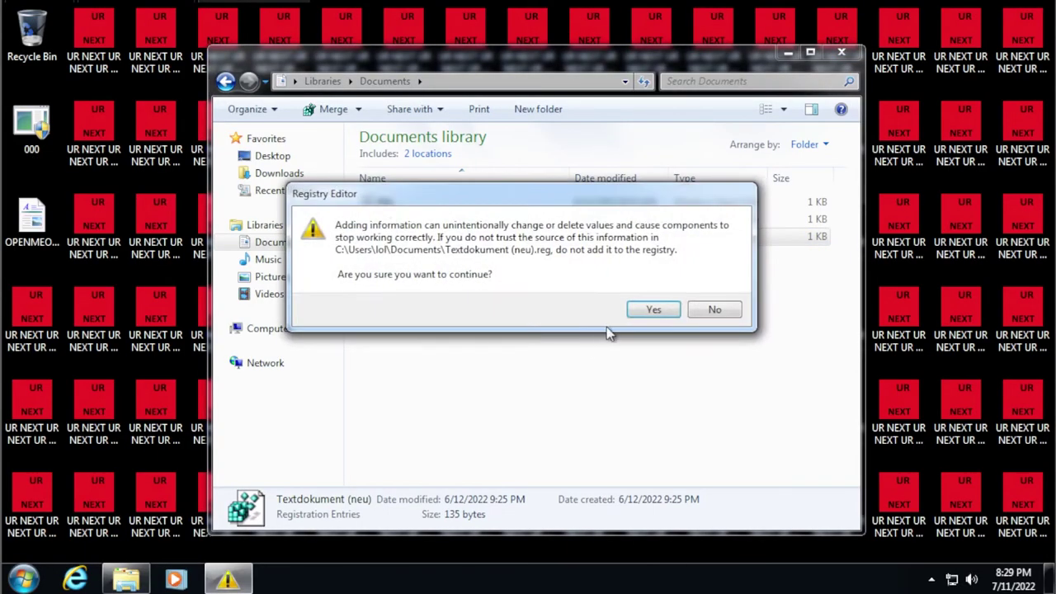
Add the entries of the Textdokument (neu) registration file to the registry and close the Documents library
{"action": "left_click", "coordinate": [654, 312]}
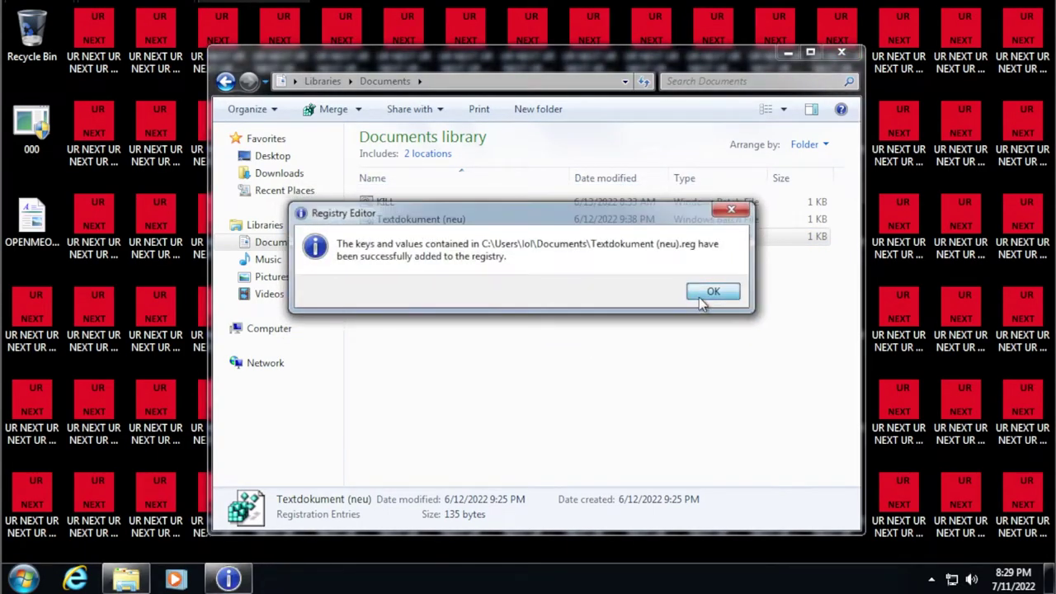
{"action": "left_click", "coordinate": [705, 291]}
{"action": "left_click", "coordinate": [841, 53]}
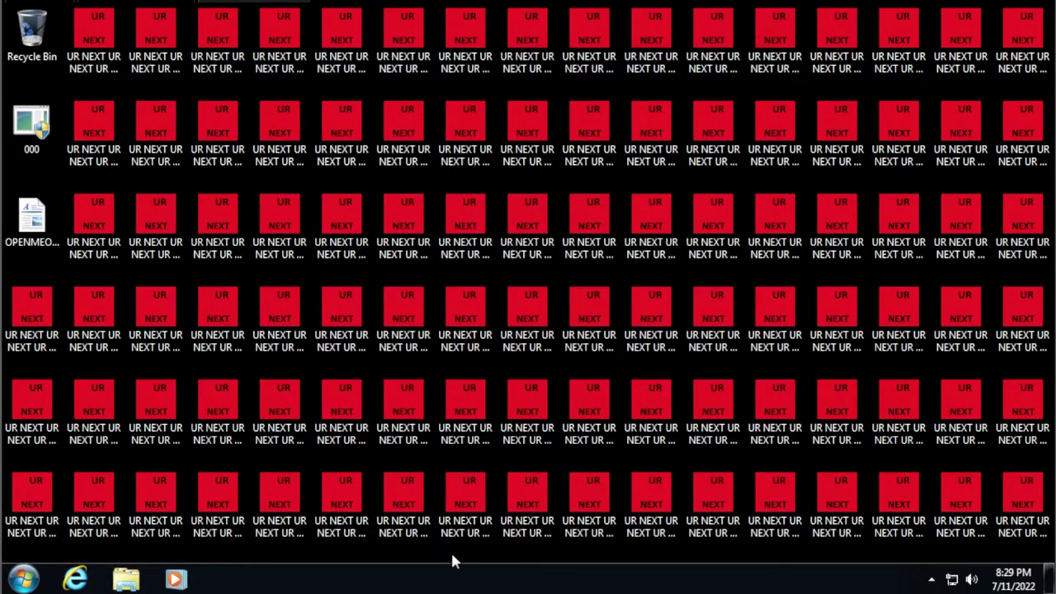
Examine the running processes, services and applications in Task Manager, and close it
{"action": "right_click", "coordinate": [437, 583]}
{"action": "left_click", "coordinate": [471, 523]}
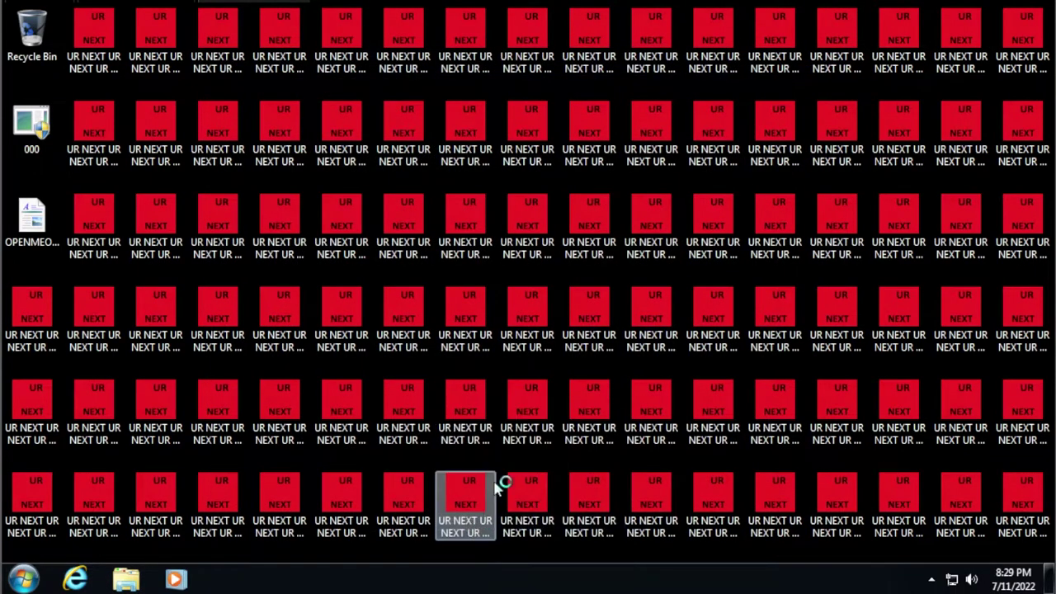
{"action": "left_click", "coordinate": [375, 153]}
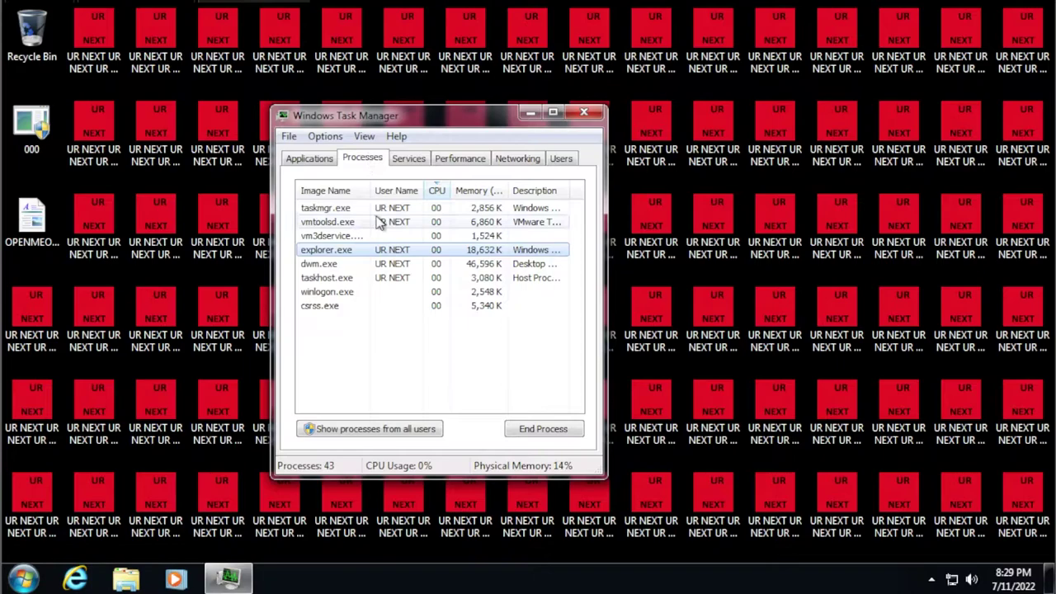
{"action": "left_click", "coordinate": [408, 158]}
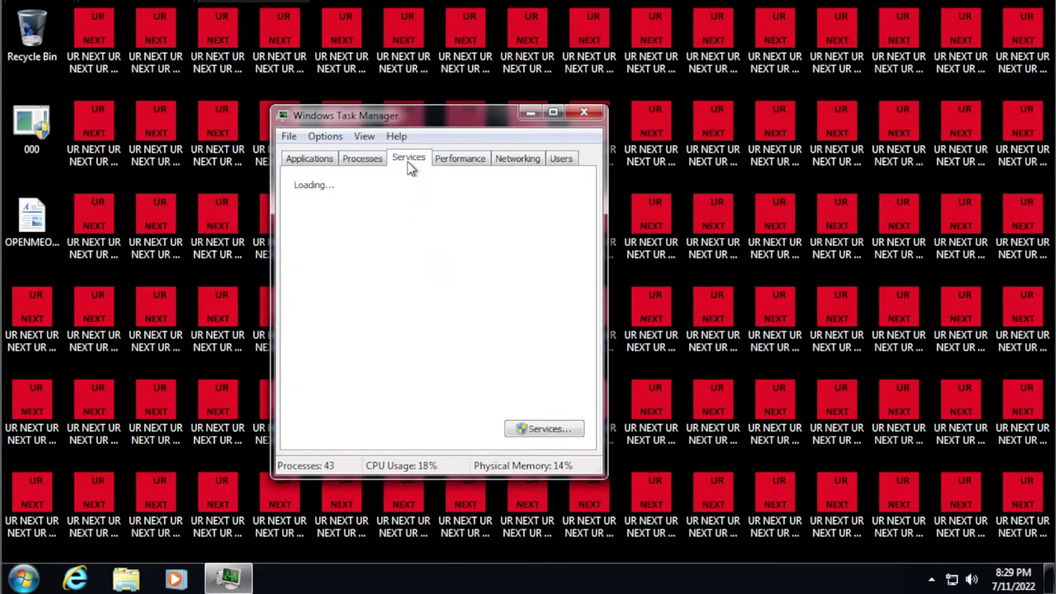
{"action": "left_click", "coordinate": [303, 160]}
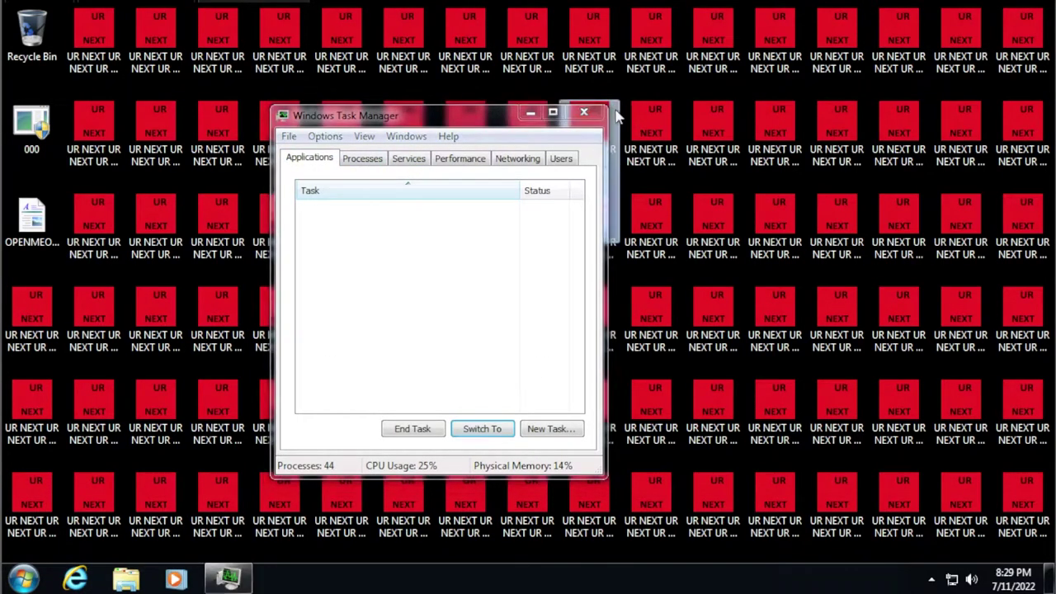
{"action": "left_click", "coordinate": [583, 111]}
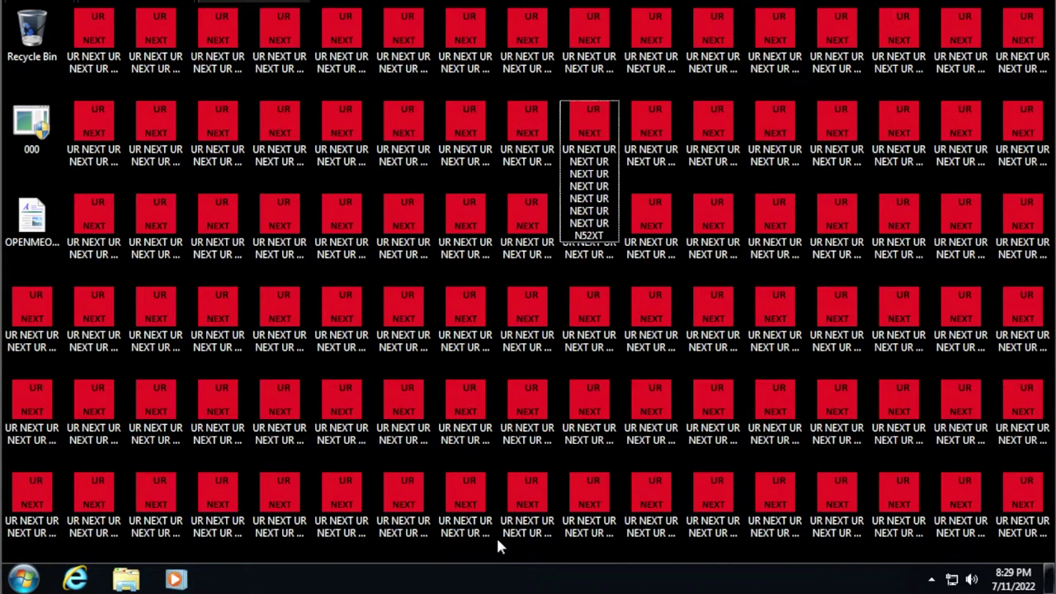
Permanently delete all files on the desktop, including the UR NEXT files and the 000 program
{"action": "key", "text": "ctrl+a"}
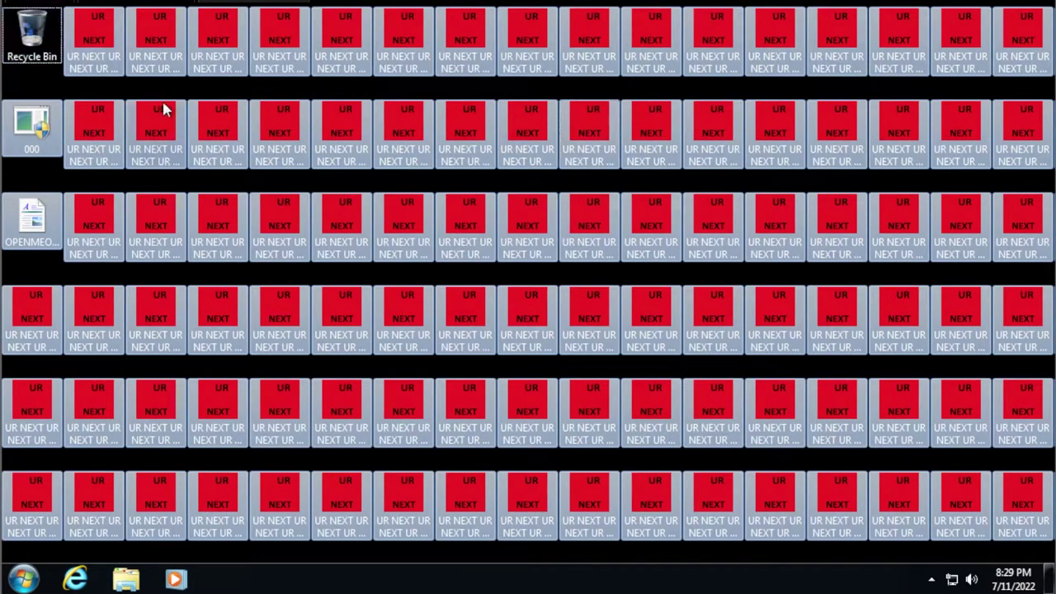
{"action": "key", "text": "shift+Delete"}
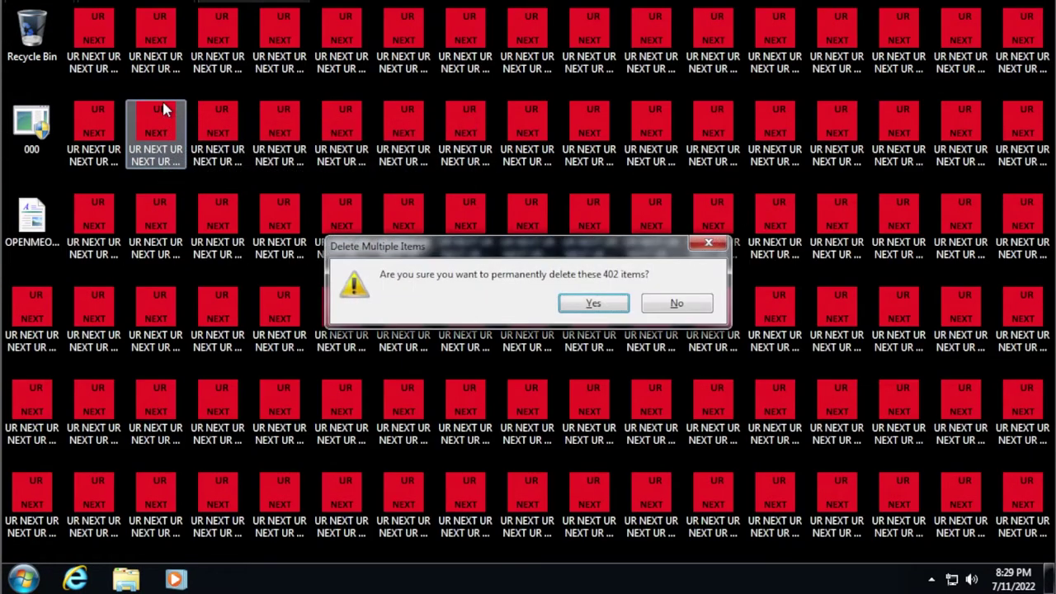
{"action": "left_click", "coordinate": [612, 304]}
Apply the Windows 7 Aero theme to restore the desktop background, and close the personalization settings
{"action": "right_click", "coordinate": [596, 303]}
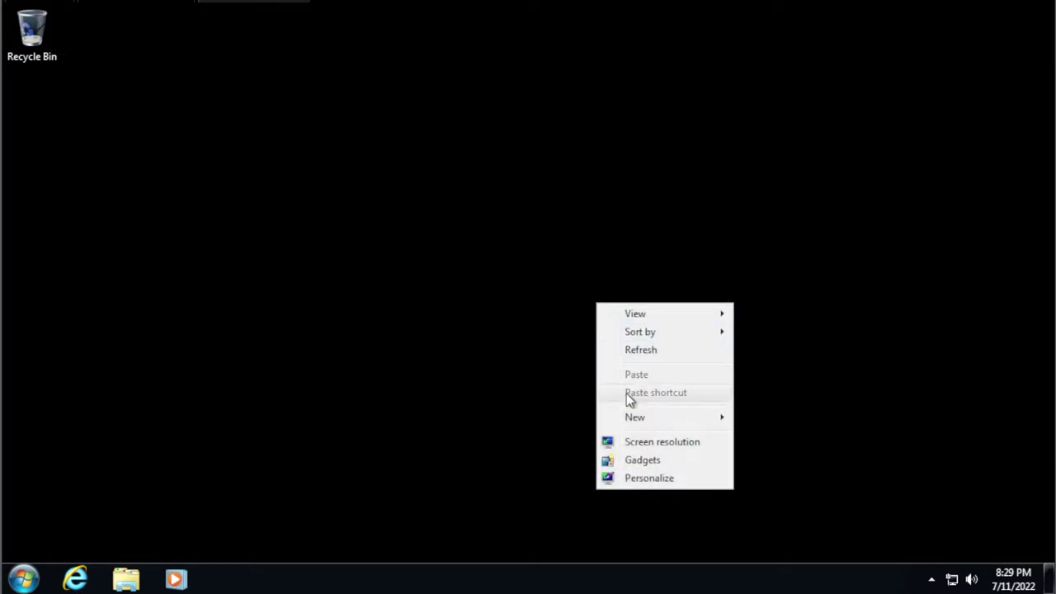
{"action": "left_click", "coordinate": [650, 477]}
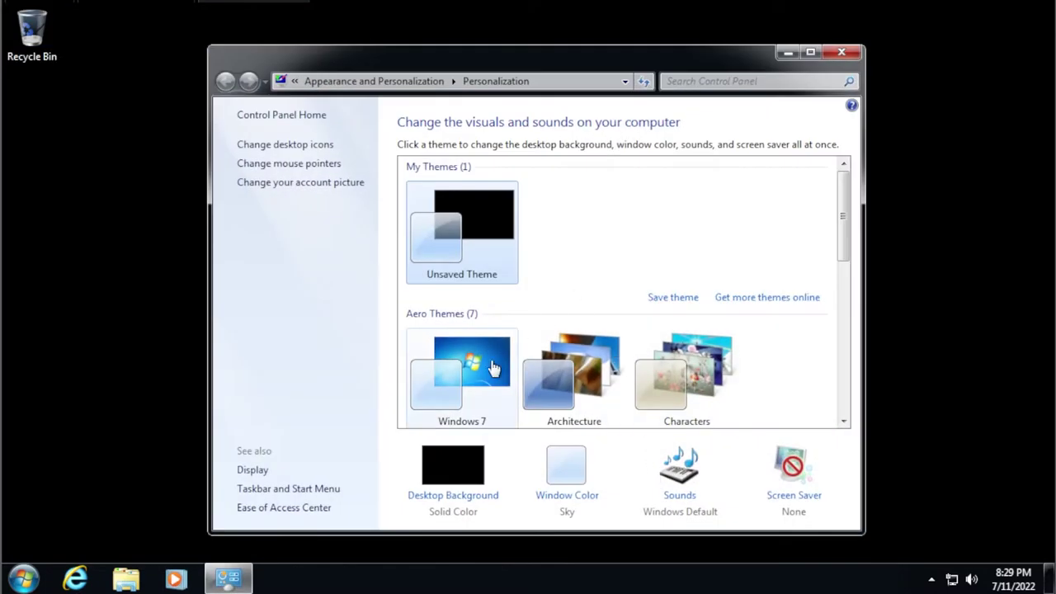
{"action": "left_click", "coordinate": [494, 368]}
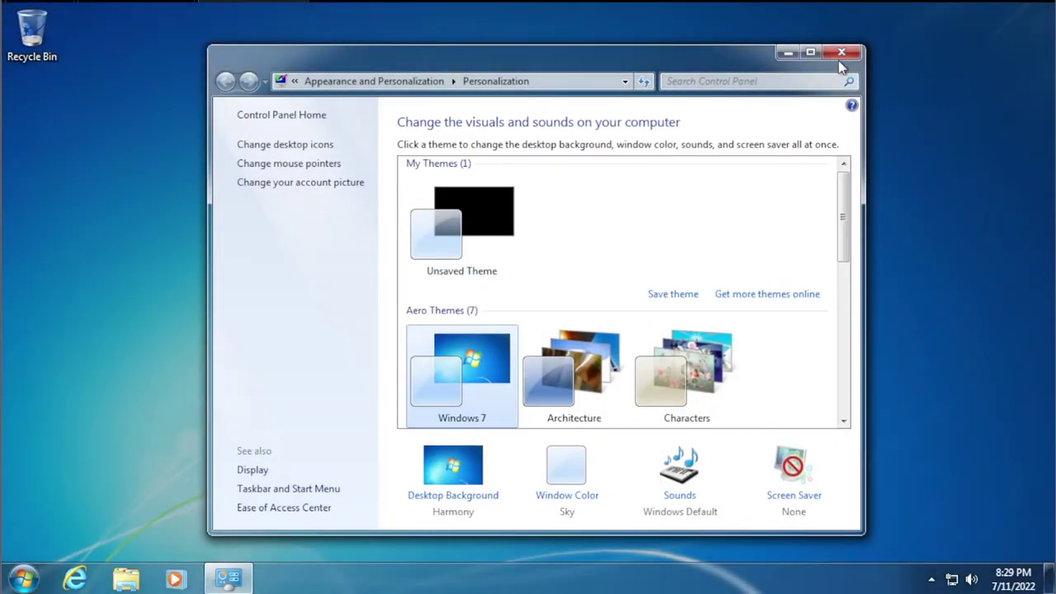
{"action": "left_click", "coordinate": [841, 52]}
Open the user's temporary files folder in Explorer using the %temp% path
{"action": "left_click", "coordinate": [23, 579]}
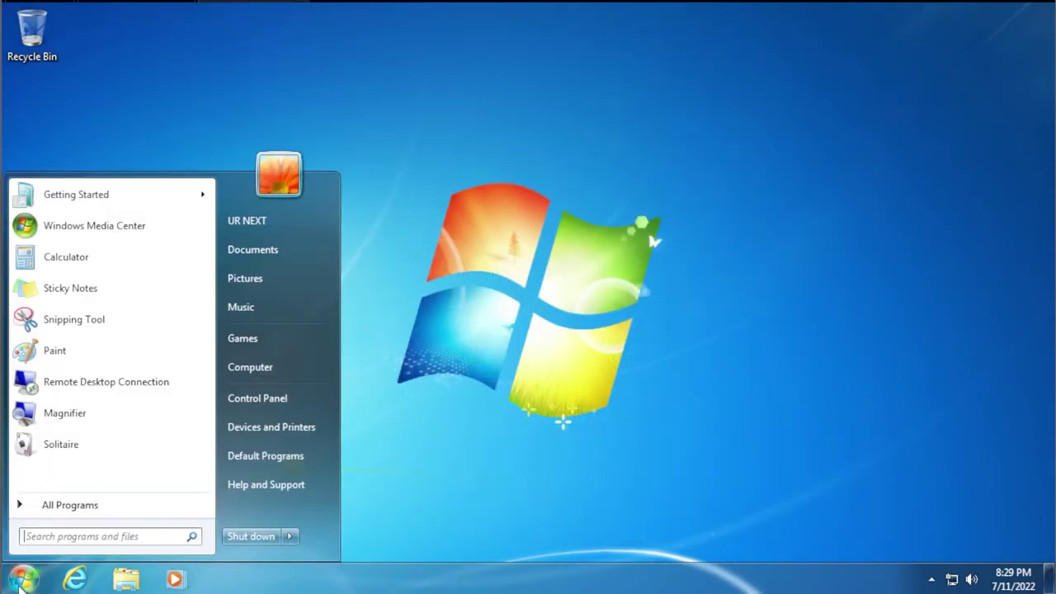
{"action": "left_click", "coordinate": [285, 367]}
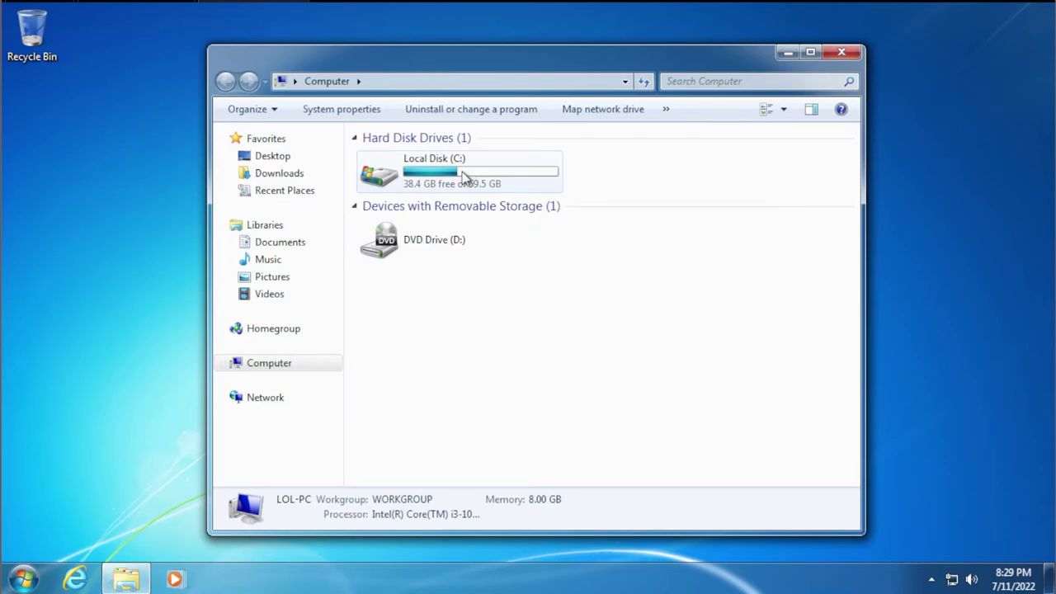
{"action": "left_click", "coordinate": [408, 81]}
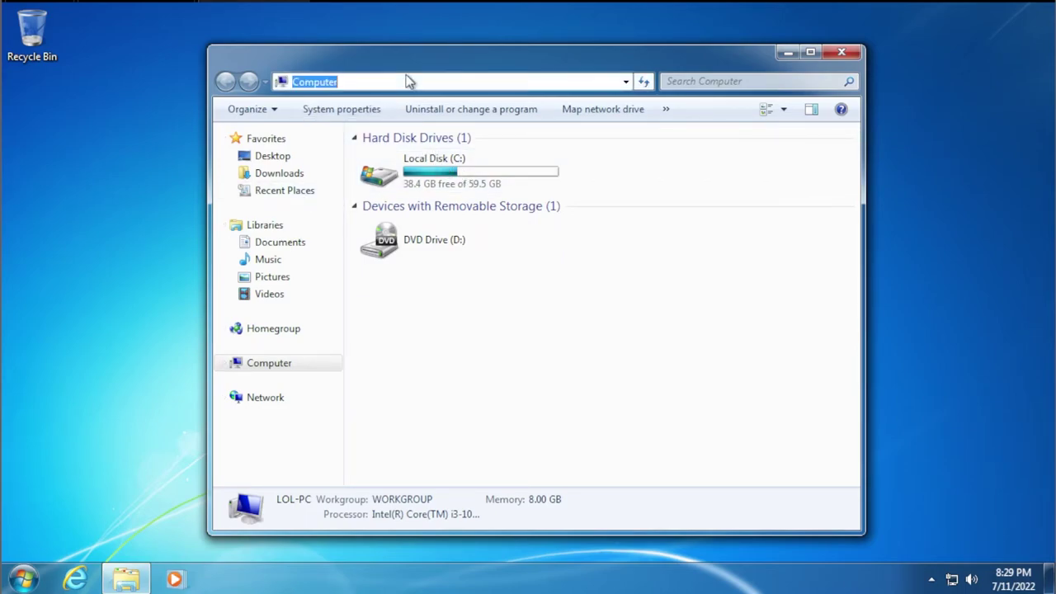
{"action": "key", "text": "BackSpace"}
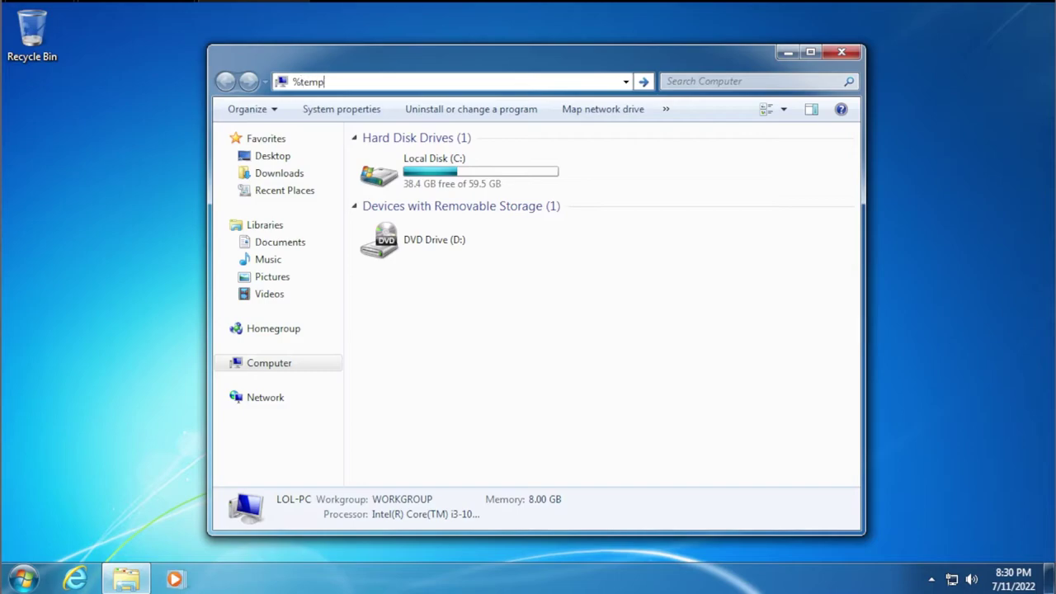
{"action": "key", "text": "Return"}
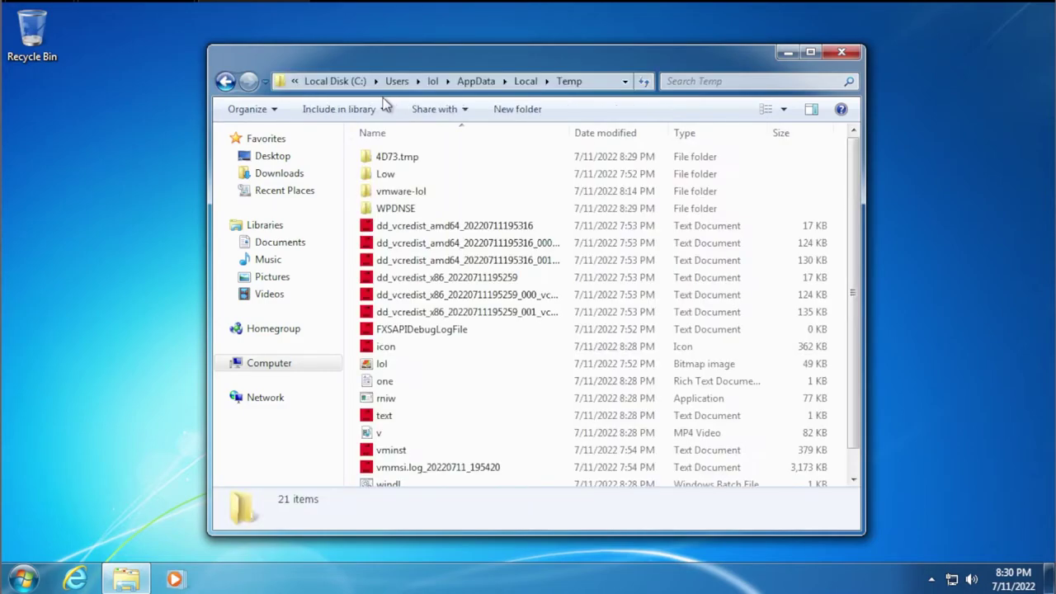
Delete all items in the Temp folder, skipping the FXSAPIDebugLogFile that is in use
{"action": "left_click_drag", "start_coordinate": [355, 160], "coordinate": [395, 330]}
{"action": "right_click", "coordinate": [455, 286]}
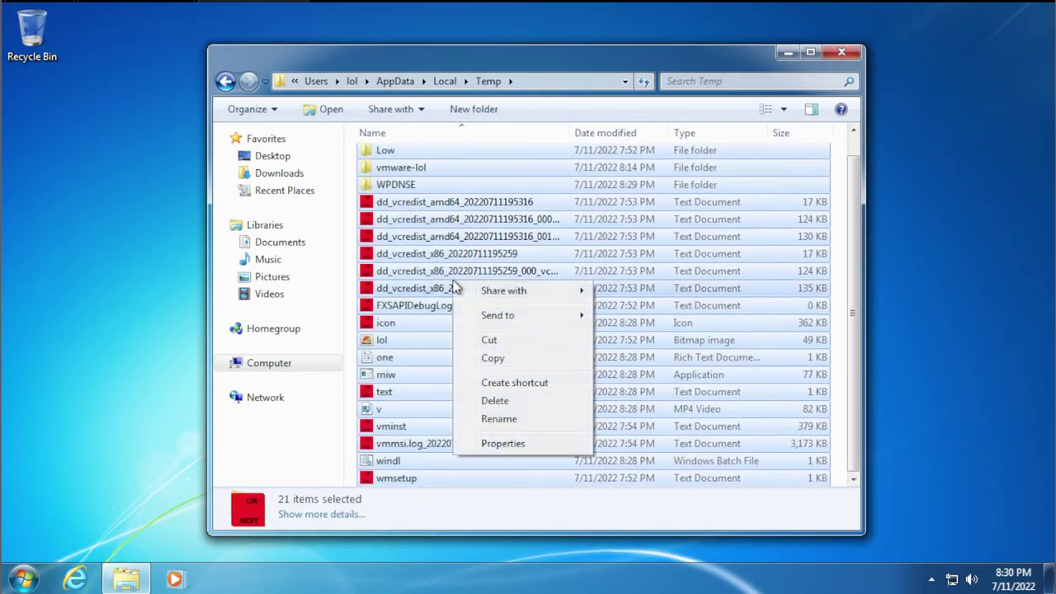
{"action": "left_click", "coordinate": [493, 401]}
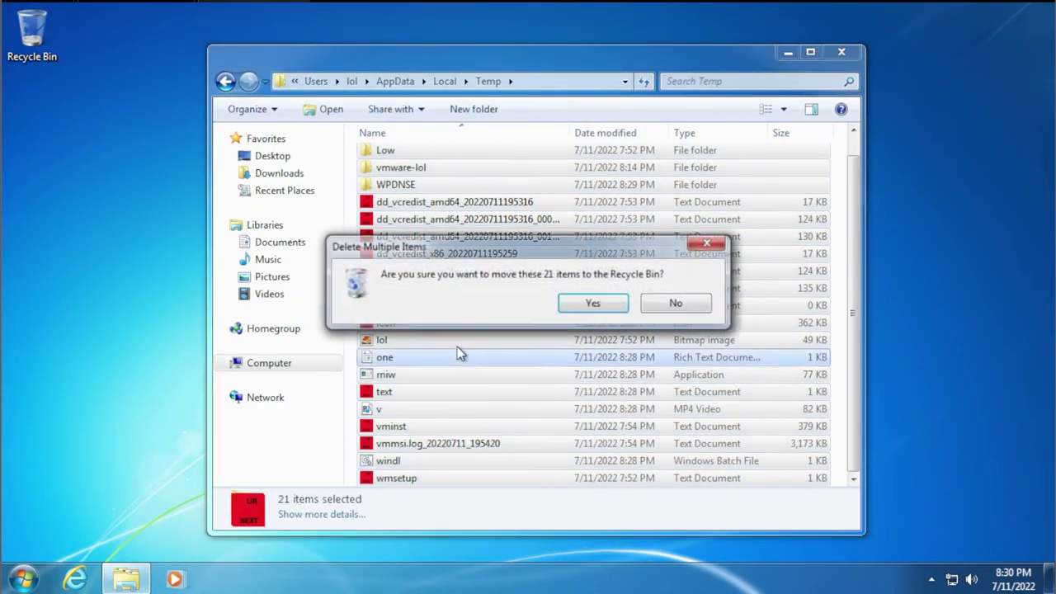
{"action": "left_click", "coordinate": [589, 305]}
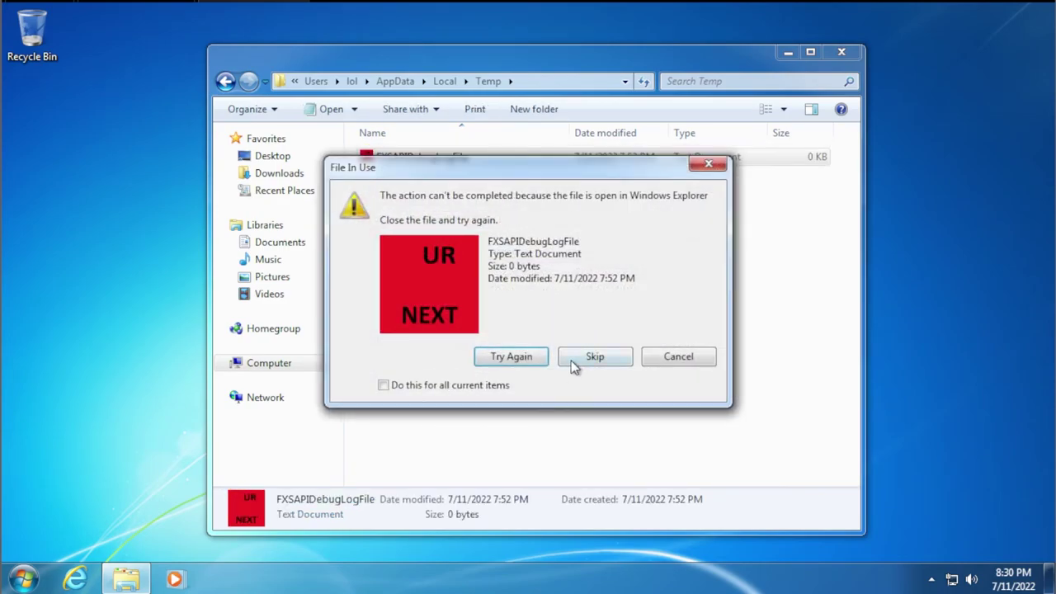
{"action": "left_click", "coordinate": [571, 361]}
Check the user's Startup folder under AppData\Roaming\Microsoft\Windows\Start Menu\Programs for malicious entries, and close the window
{"action": "left_click", "coordinate": [539, 84]}
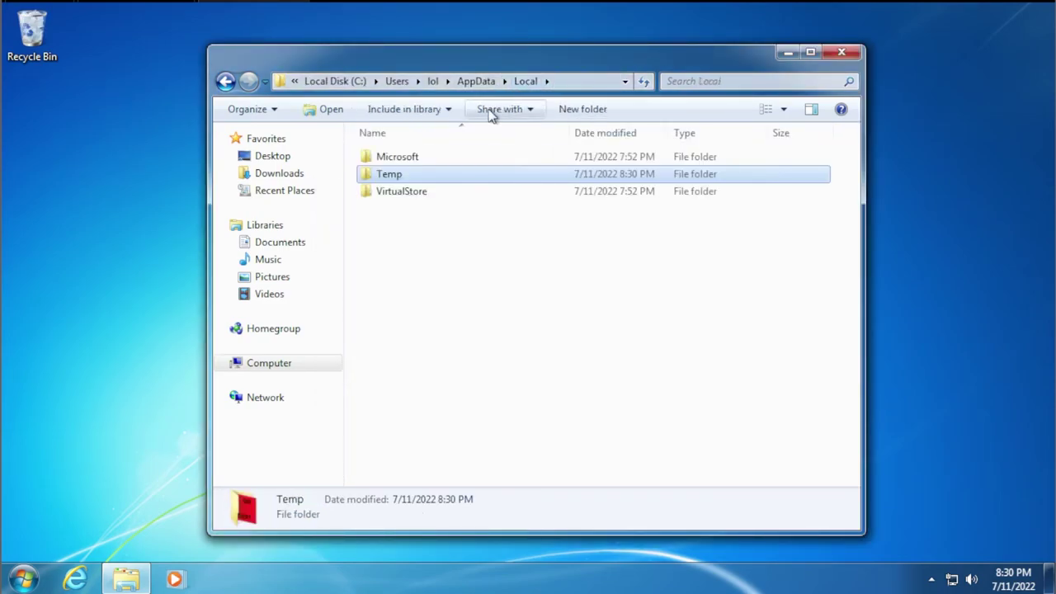
{"action": "left_click", "coordinate": [476, 81]}
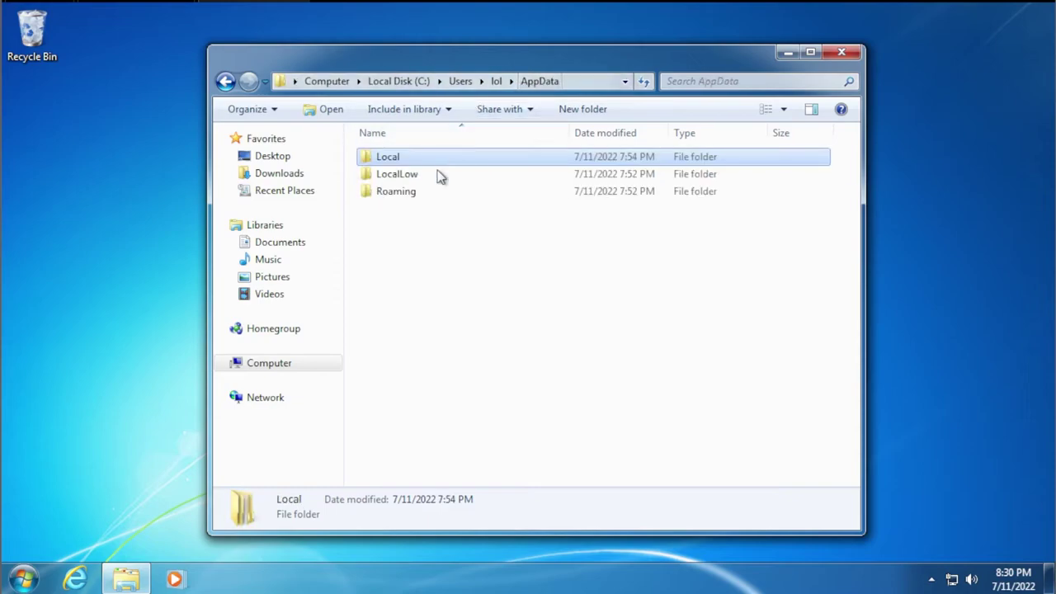
{"action": "double_click", "coordinate": [431, 193]}
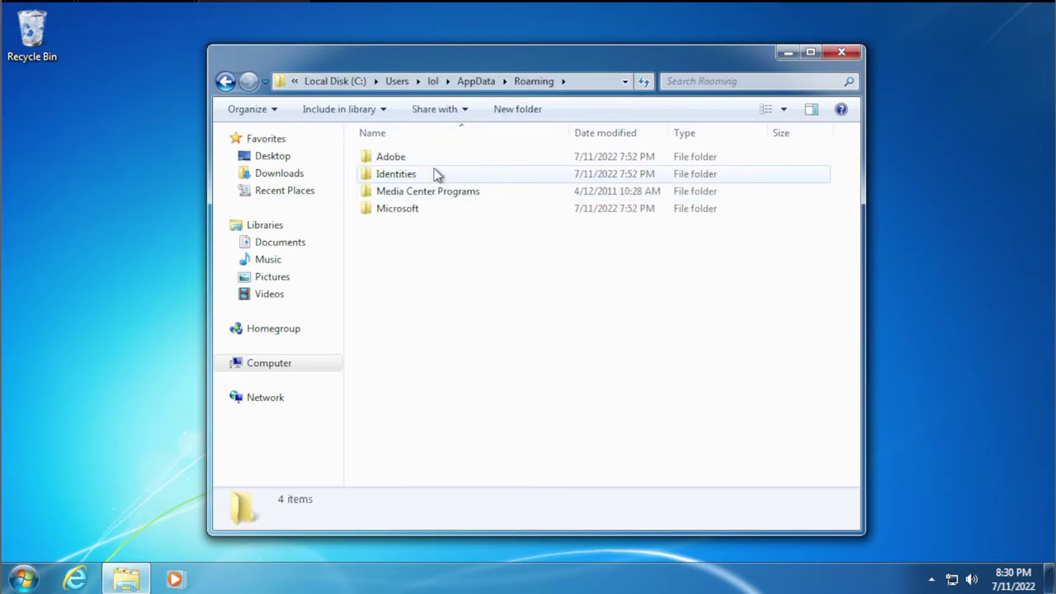
{"action": "double_click", "coordinate": [416, 209]}
{"action": "double_click", "coordinate": [426, 245]}
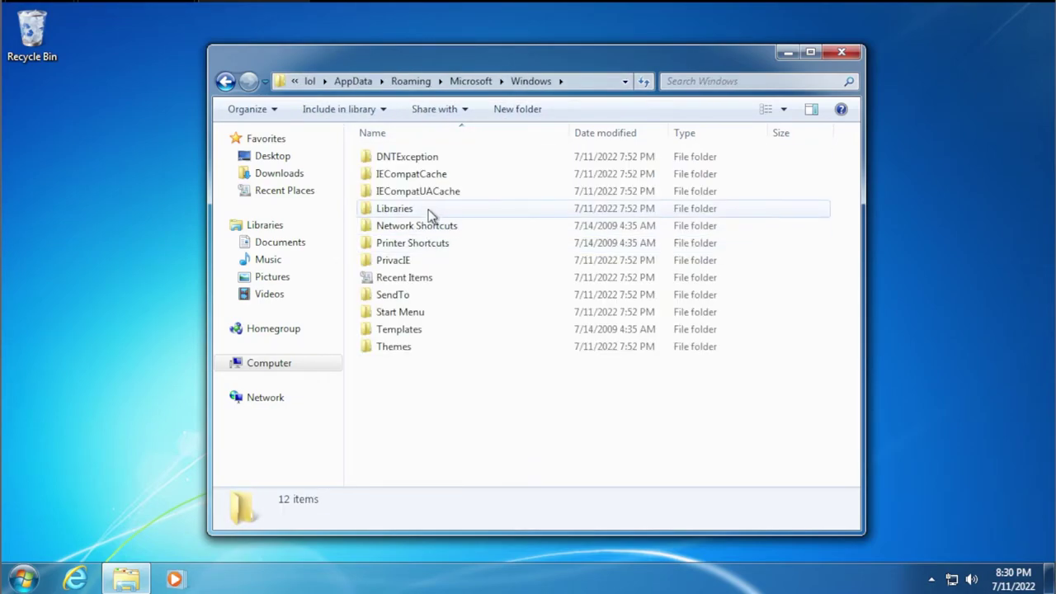
{"action": "double_click", "coordinate": [420, 311]}
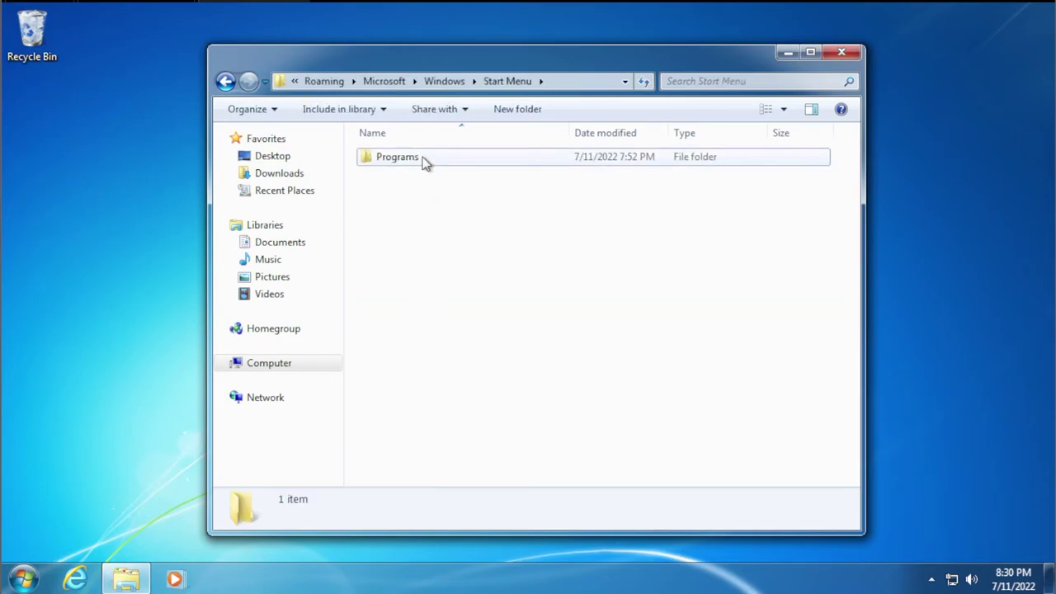
{"action": "double_click", "coordinate": [425, 158]}
{"action": "double_click", "coordinate": [416, 213]}
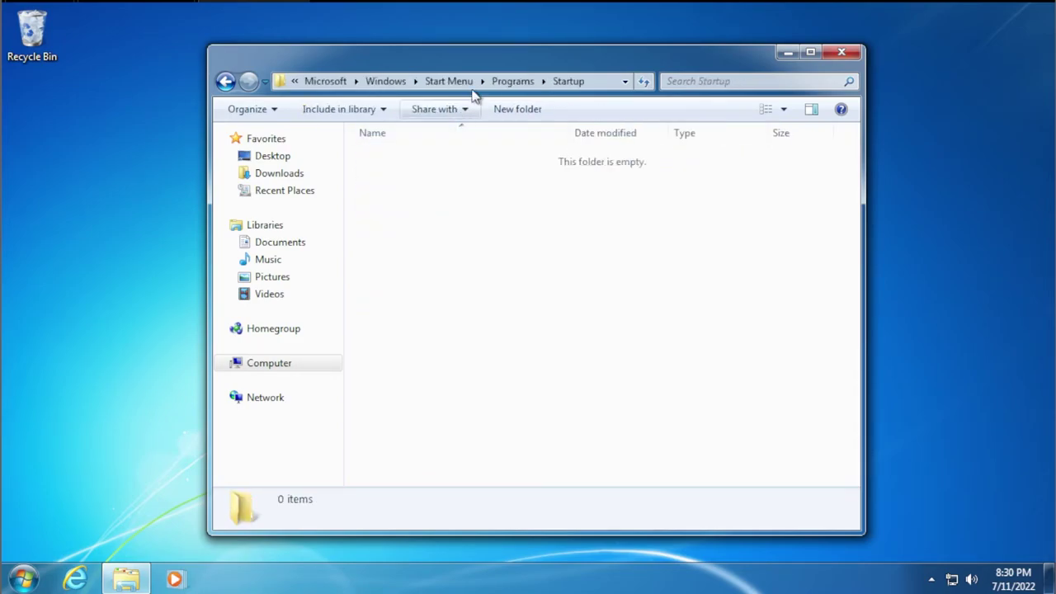
{"action": "left_click", "coordinate": [840, 53]}
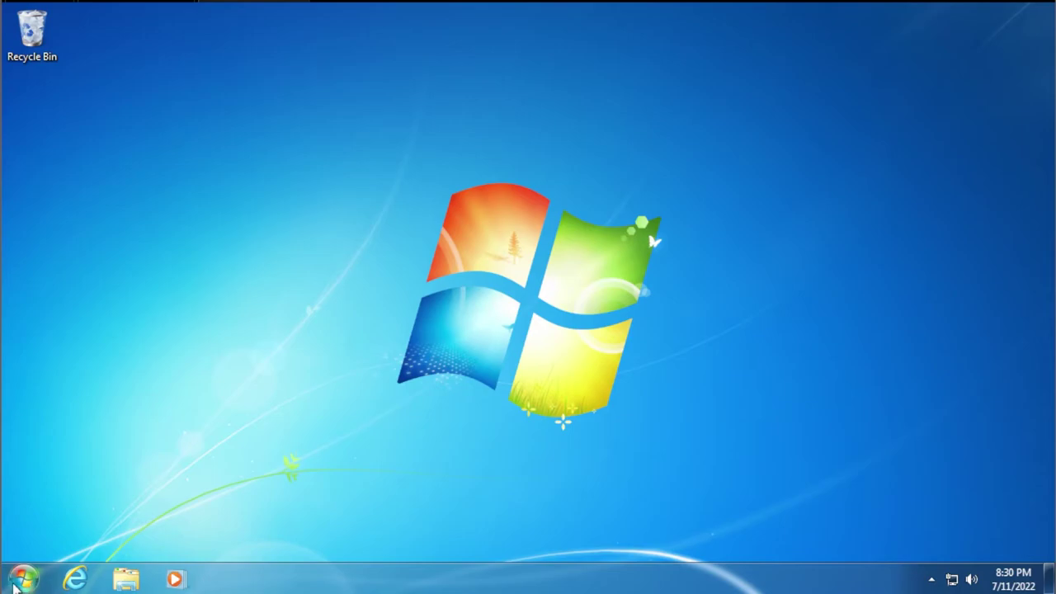
Delete the rniw program from the Startup group of the installed programs list
{"action": "left_click", "coordinate": [23, 577]}
{"action": "left_click", "coordinate": [59, 504]}
{"action": "left_click", "coordinate": [46, 375]}
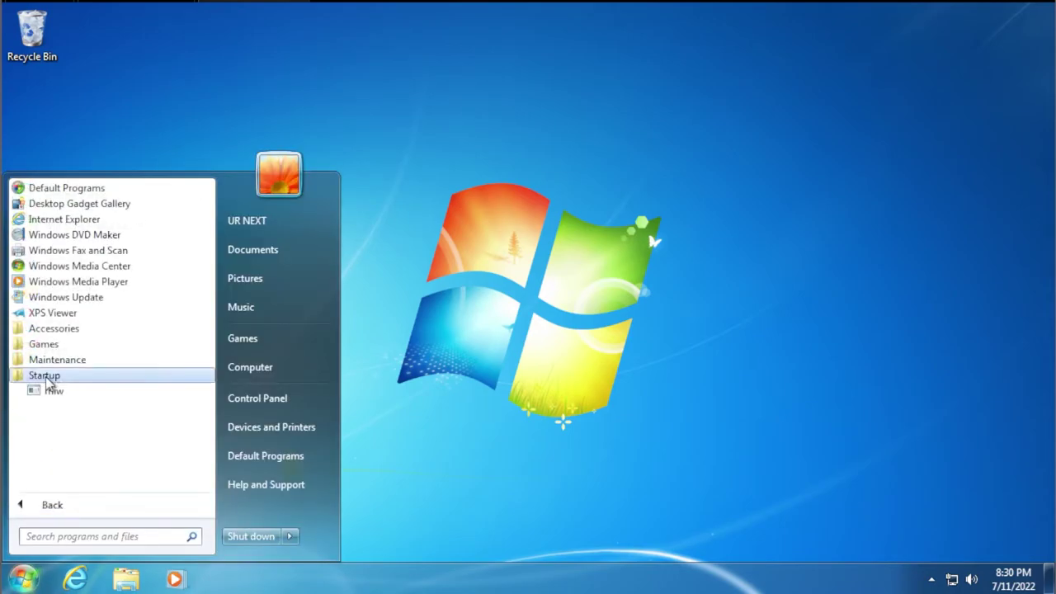
{"action": "right_click", "coordinate": [54, 391]}
{"action": "left_click", "coordinate": [100, 339]}
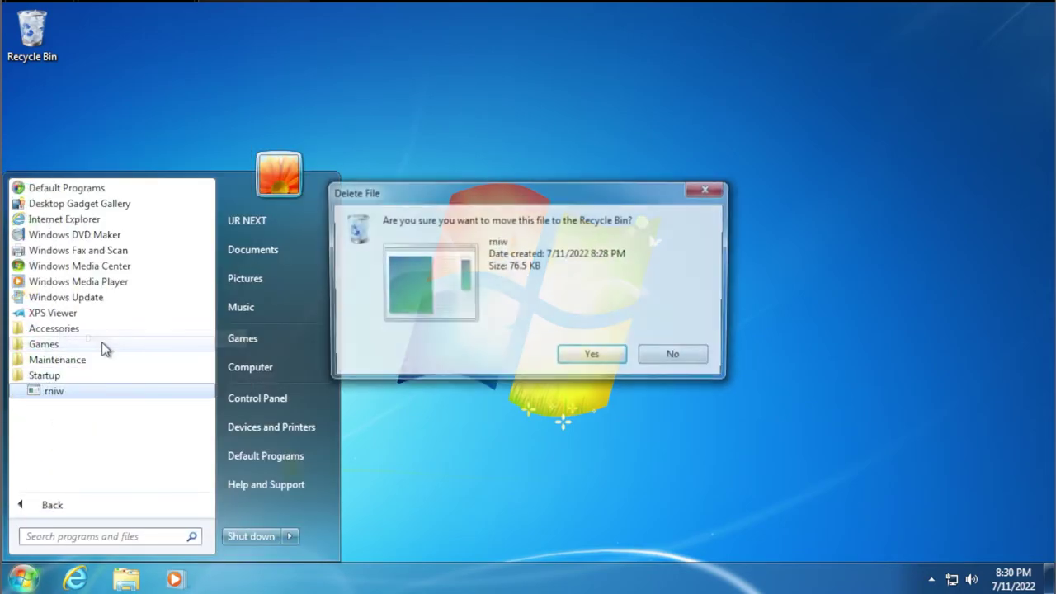
{"action": "left_click", "coordinate": [589, 356]}
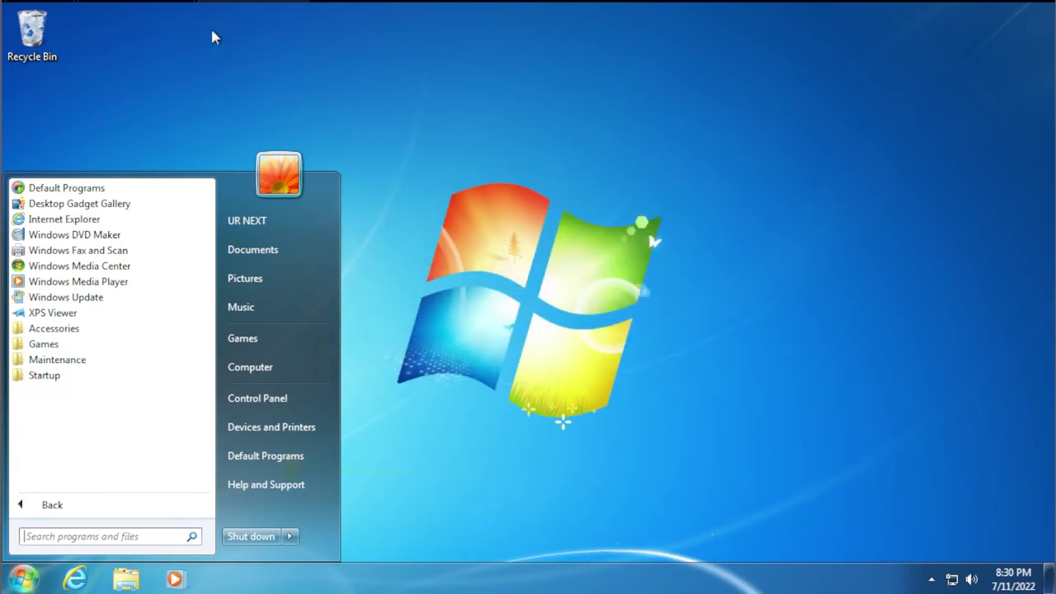
Empty the Recycle Bin, permanently deleting the removed malware files
{"action": "right_click", "coordinate": [49, 27]}
{"action": "left_click", "coordinate": [76, 47]}
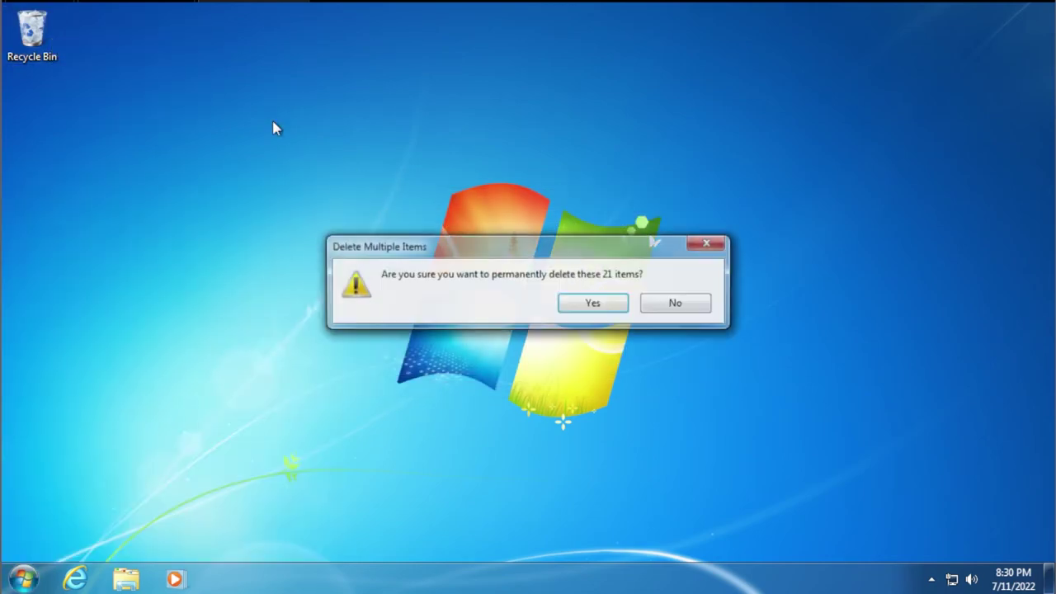
{"action": "left_click", "coordinate": [582, 310]}
Rename the UR NEXT administrator account to LOL in the user account settings, and close the window
{"action": "left_click", "coordinate": [23, 579]}
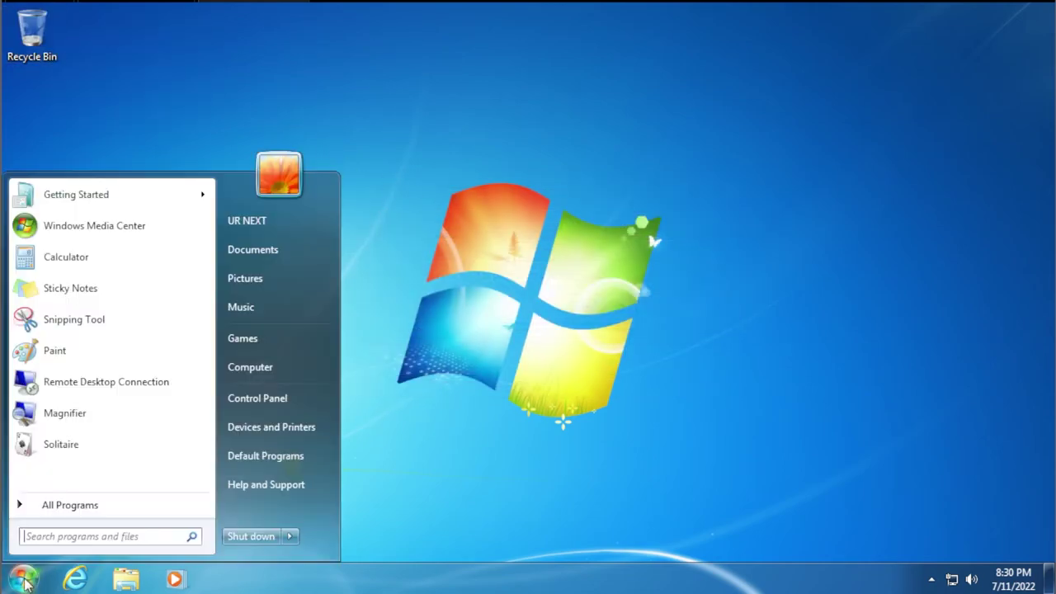
{"action": "left_click", "coordinate": [255, 397]}
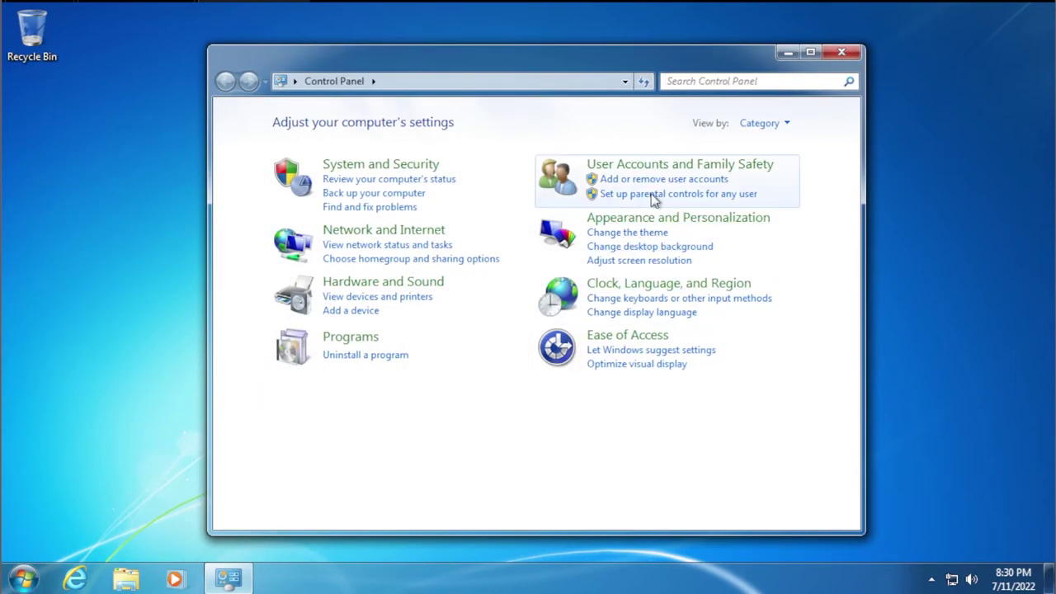
{"action": "left_click", "coordinate": [664, 167]}
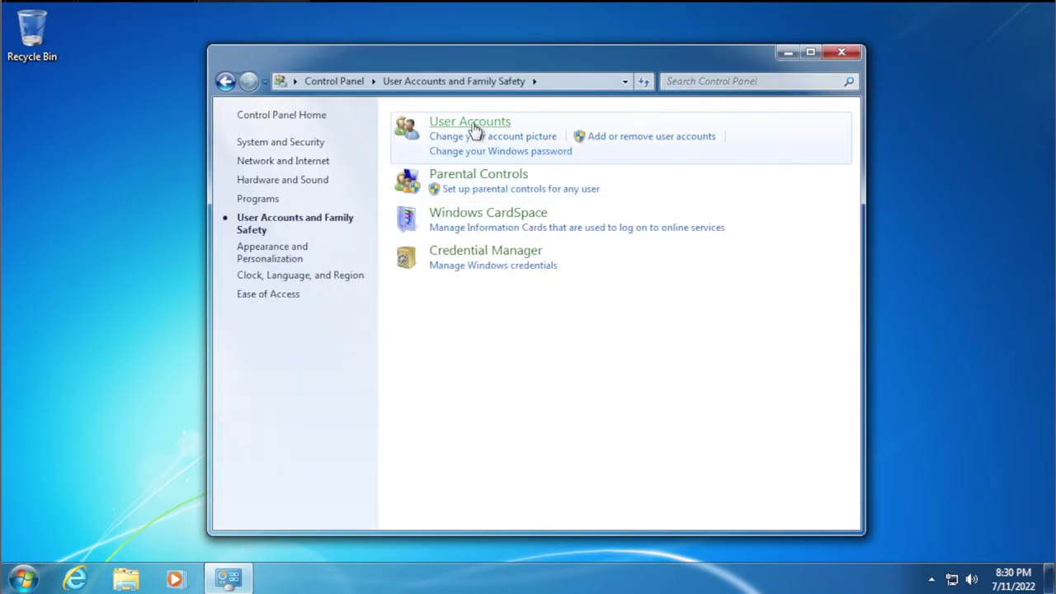
{"action": "left_click", "coordinate": [472, 124]}
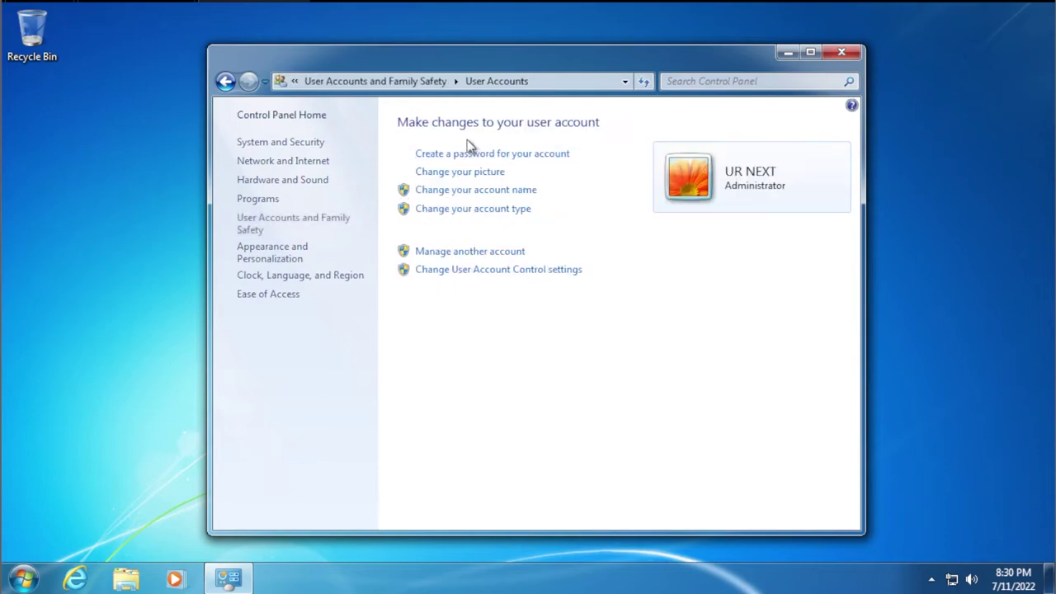
{"action": "left_click", "coordinate": [460, 193]}
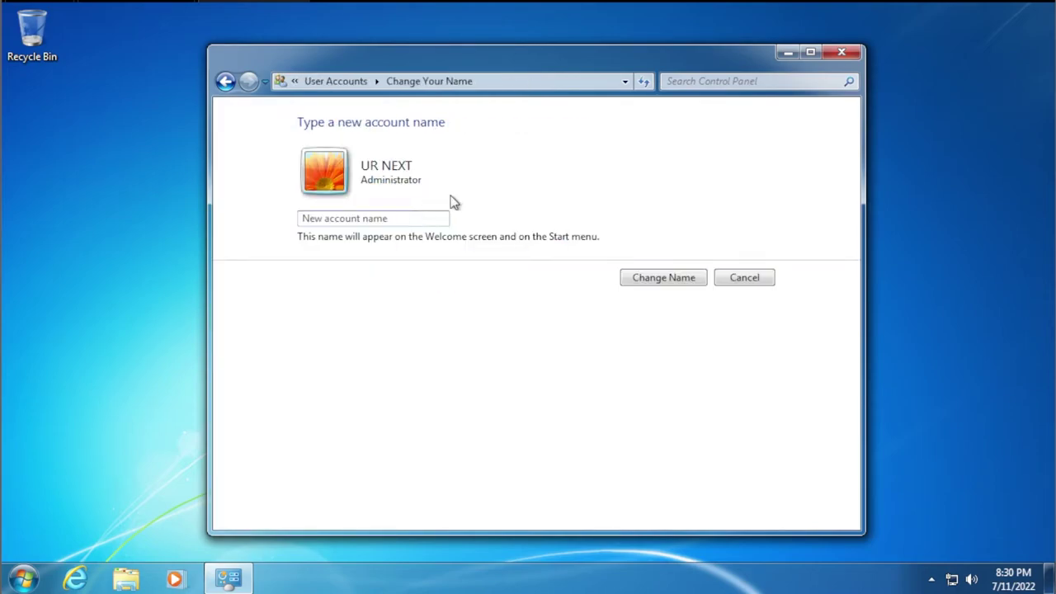
{"action": "type", "text": "LOL"}
{"action": "key", "text": "Return"}
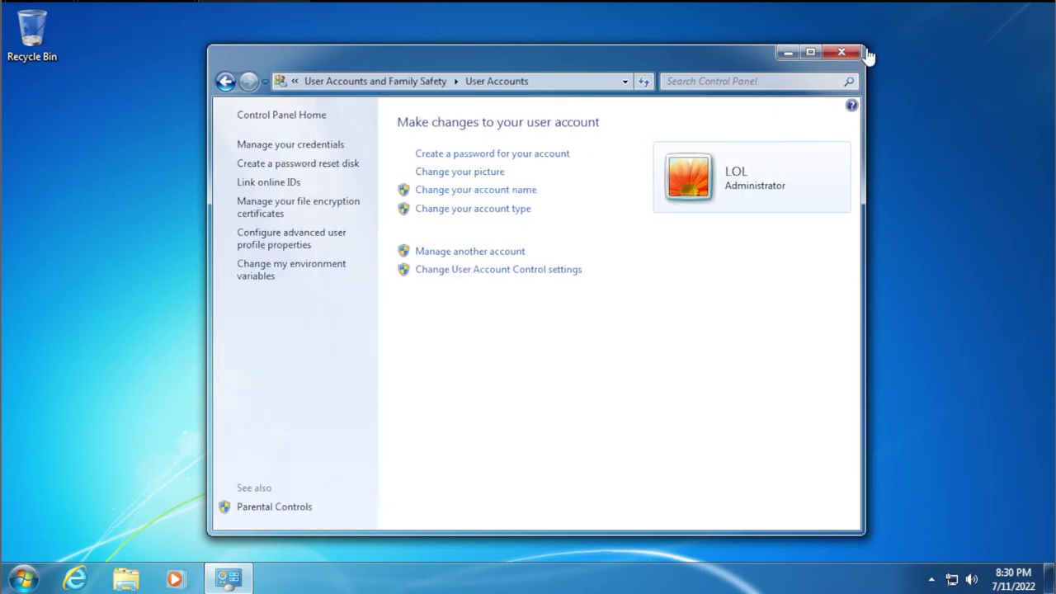
{"action": "left_click", "coordinate": [841, 52]}
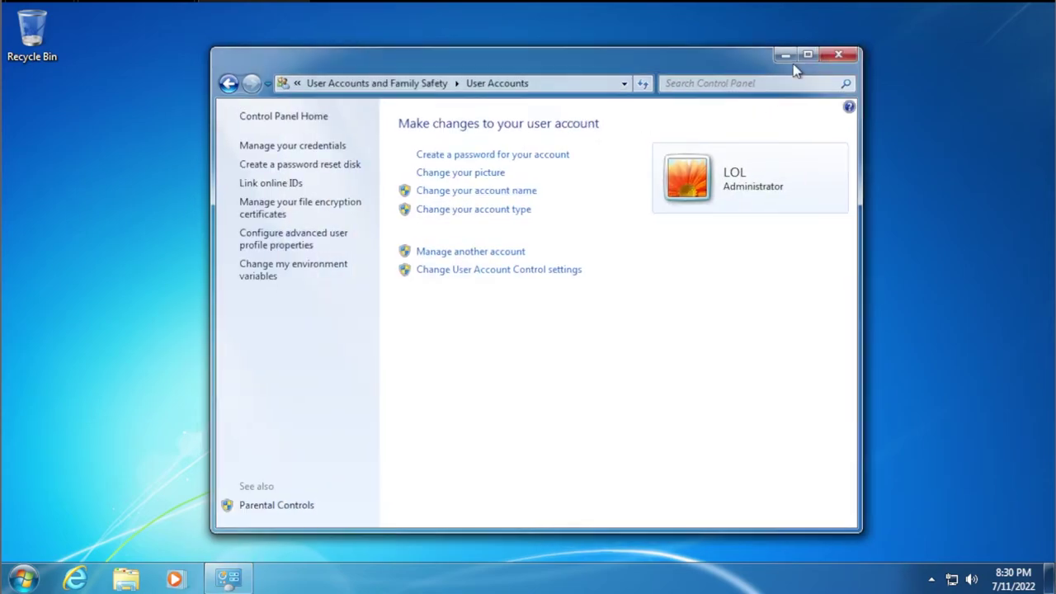
Restart the computer
{"action": "left_click", "coordinate": [23, 578]}
{"action": "left_click", "coordinate": [289, 536]}
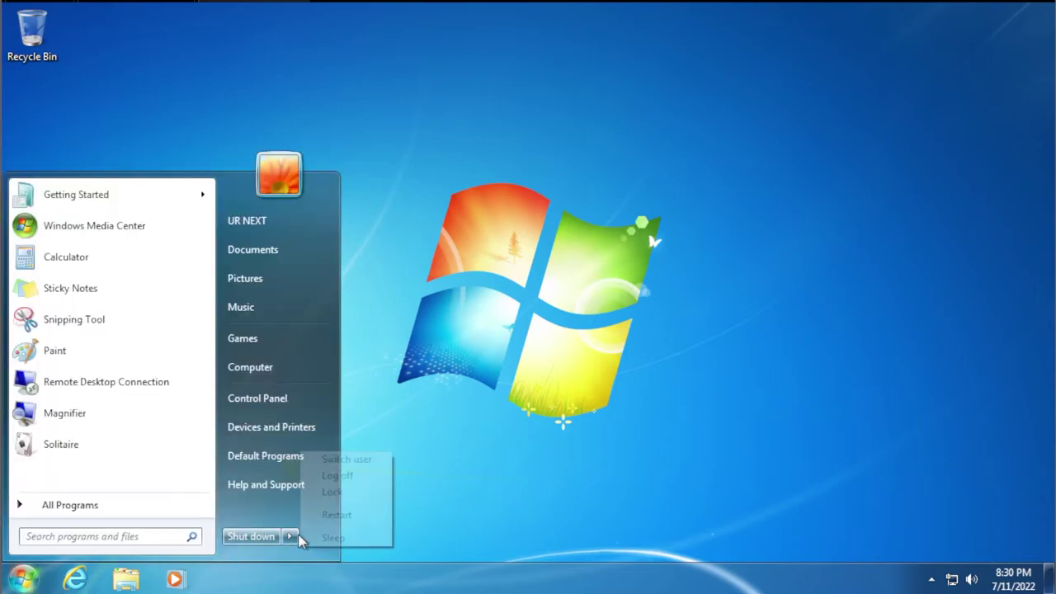
{"action": "left_click", "coordinate": [328, 515]}
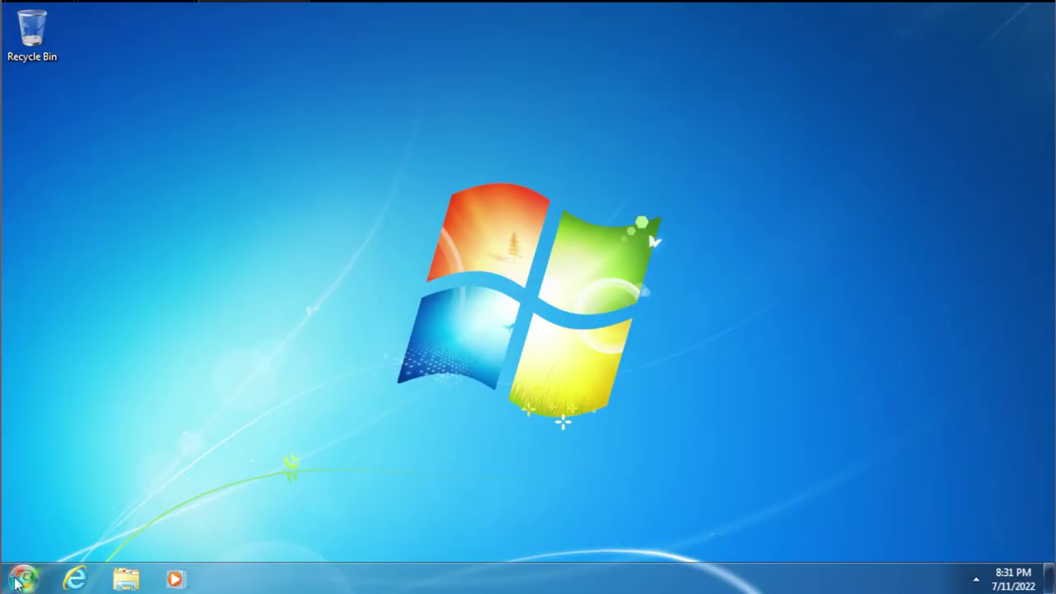
Examine the running processes sorted by user name in Task Manager, and close it
{"action": "right_click", "coordinate": [338, 577]}
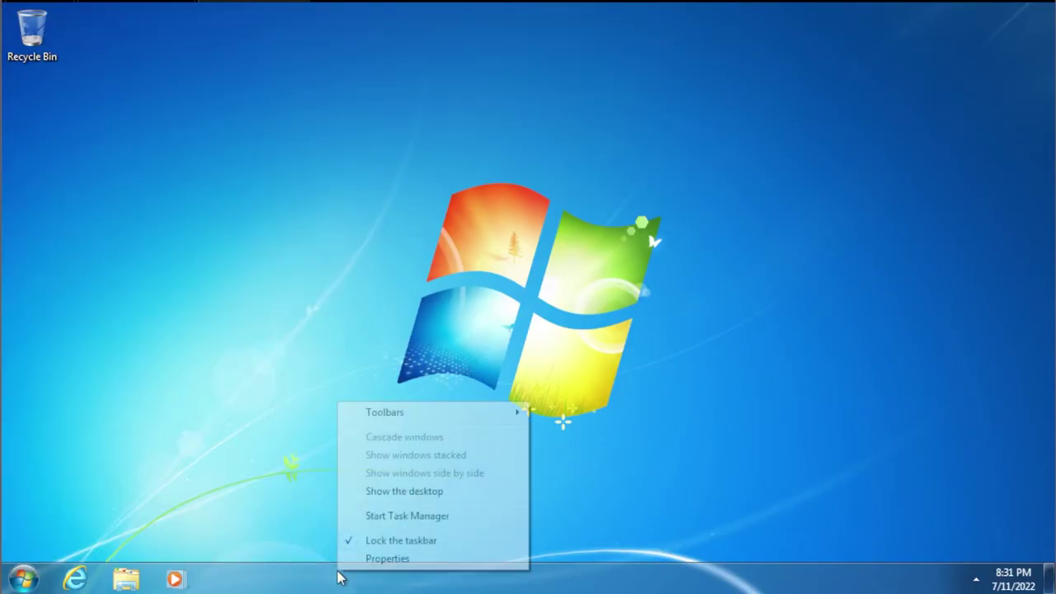
{"action": "left_click", "coordinate": [394, 516]}
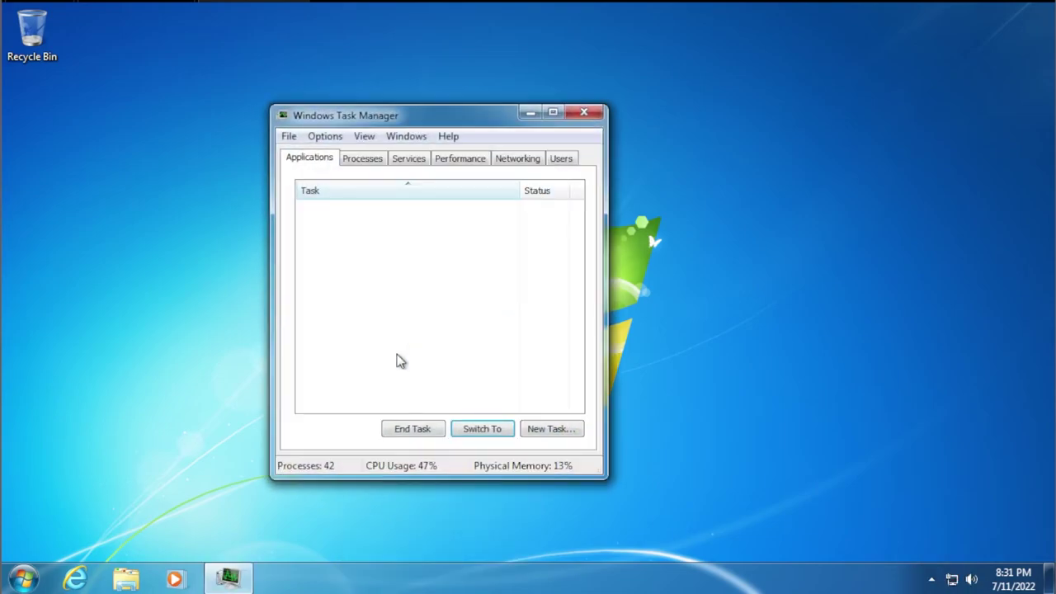
{"action": "left_click", "coordinate": [369, 161]}
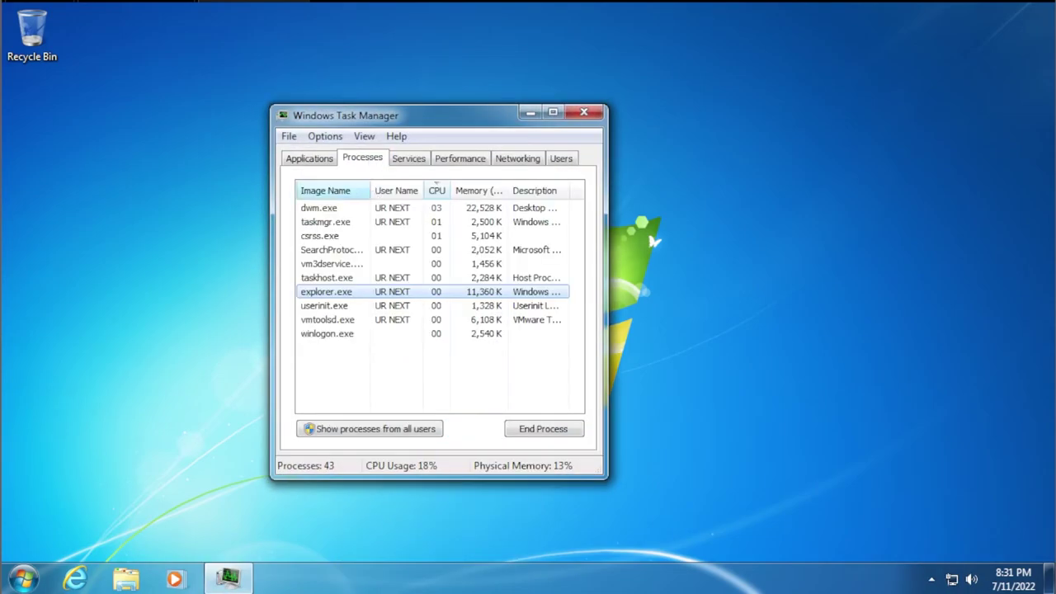
{"action": "right_click", "coordinate": [394, 204]}
{"action": "left_click", "coordinate": [392, 195]}
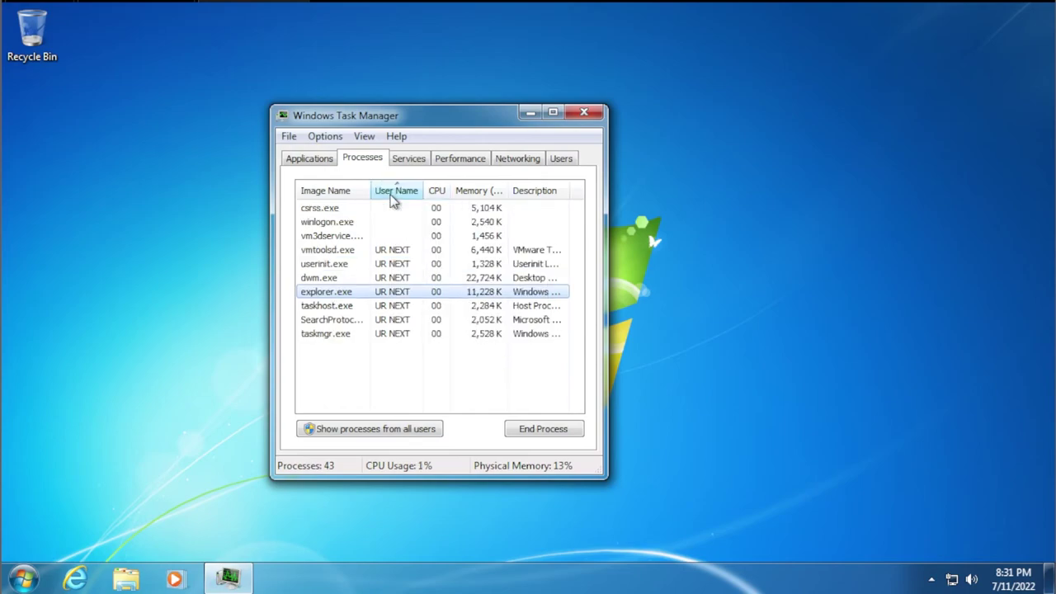
{"action": "left_click", "coordinate": [393, 195]}
{"action": "left_click", "coordinate": [530, 112]}
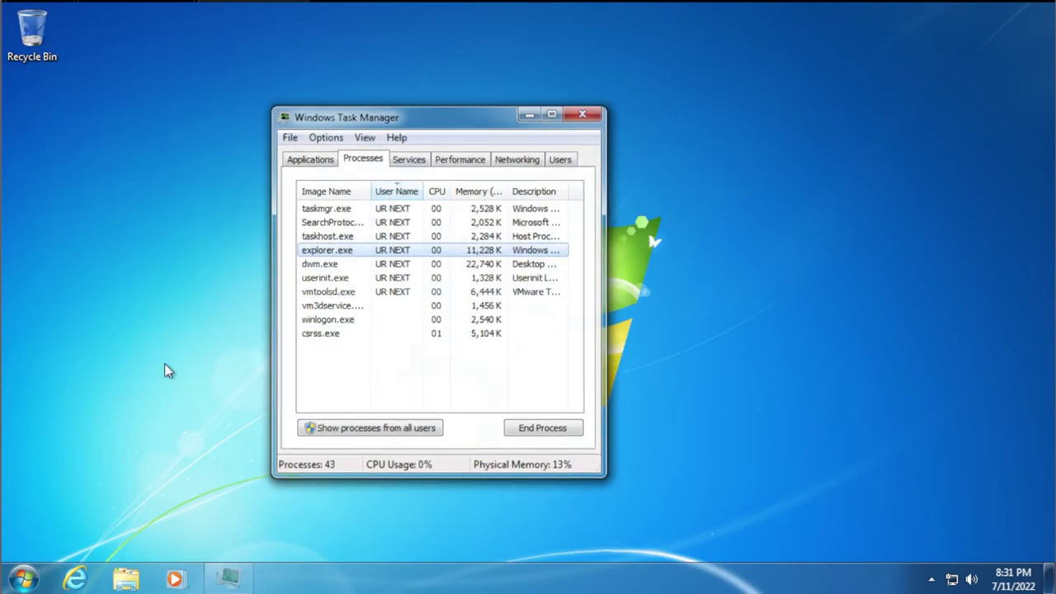
View the contents of the Documents library in Explorer, and close the window
{"action": "left_click", "coordinate": [24, 578]}
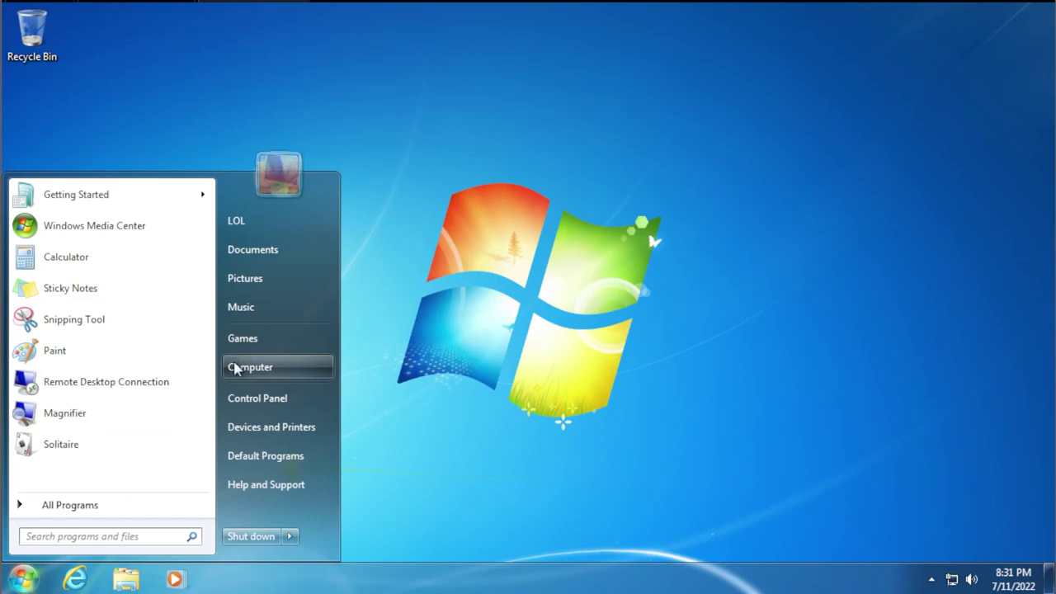
{"action": "left_click", "coordinate": [235, 368]}
{"action": "left_click", "coordinate": [276, 242]}
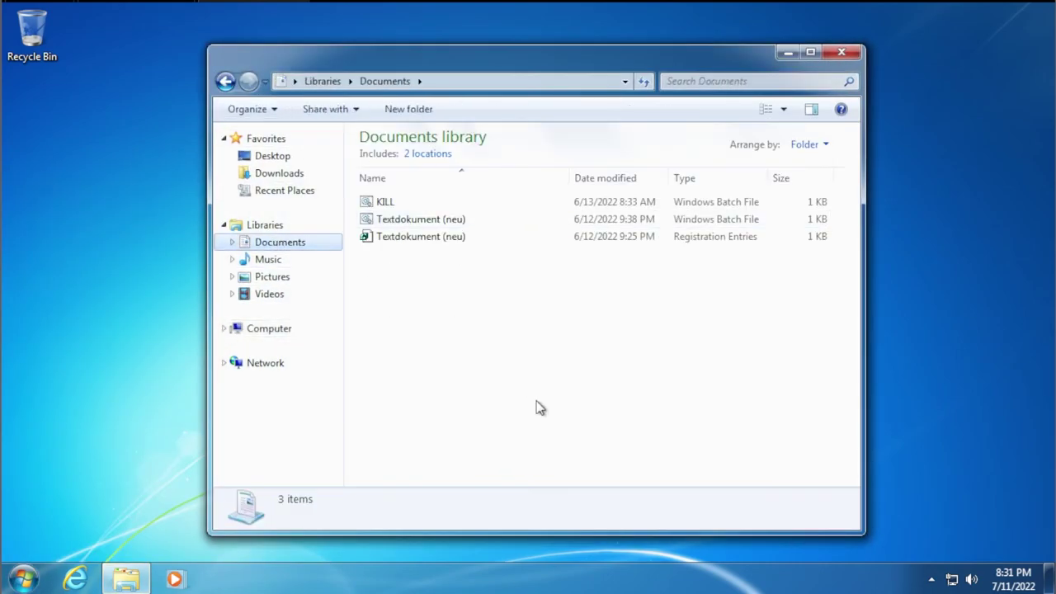
{"action": "left_click", "coordinate": [840, 54]}
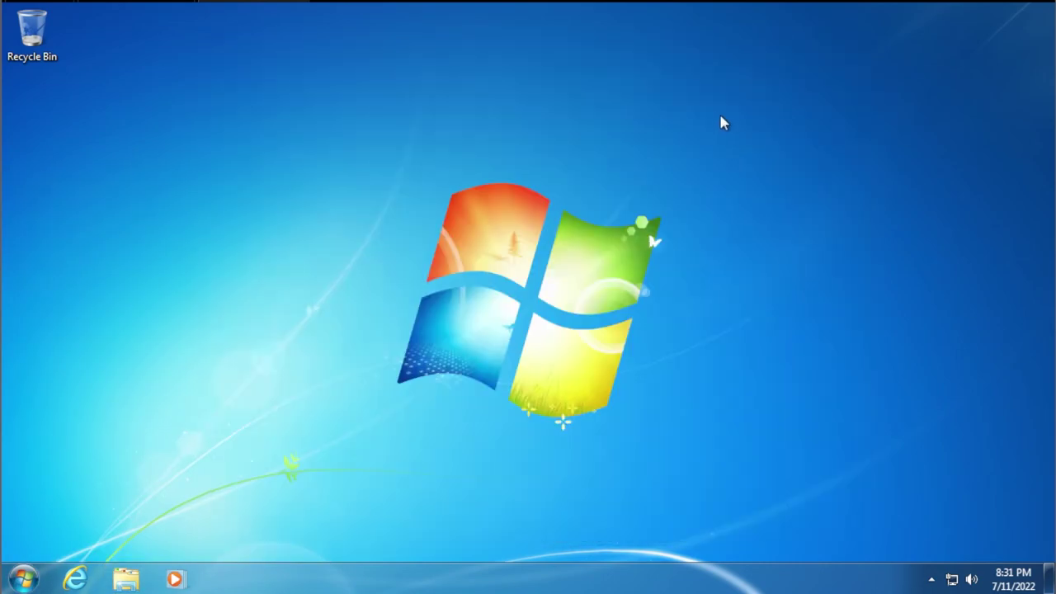
{"action": "left_click", "coordinate": [23, 578]}
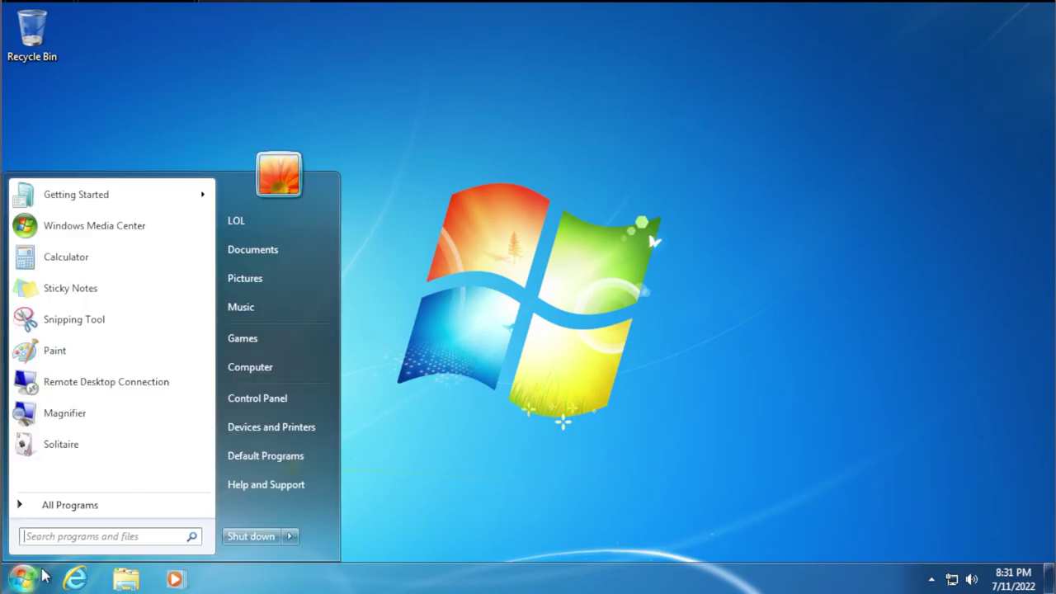
{"action": "right_click", "coordinate": [255, 375]}
{"action": "left_click", "coordinate": [474, 505]}
Shut down the computer
{"action": "left_click", "coordinate": [11, 584]}
{"action": "left_click", "coordinate": [255, 536]}
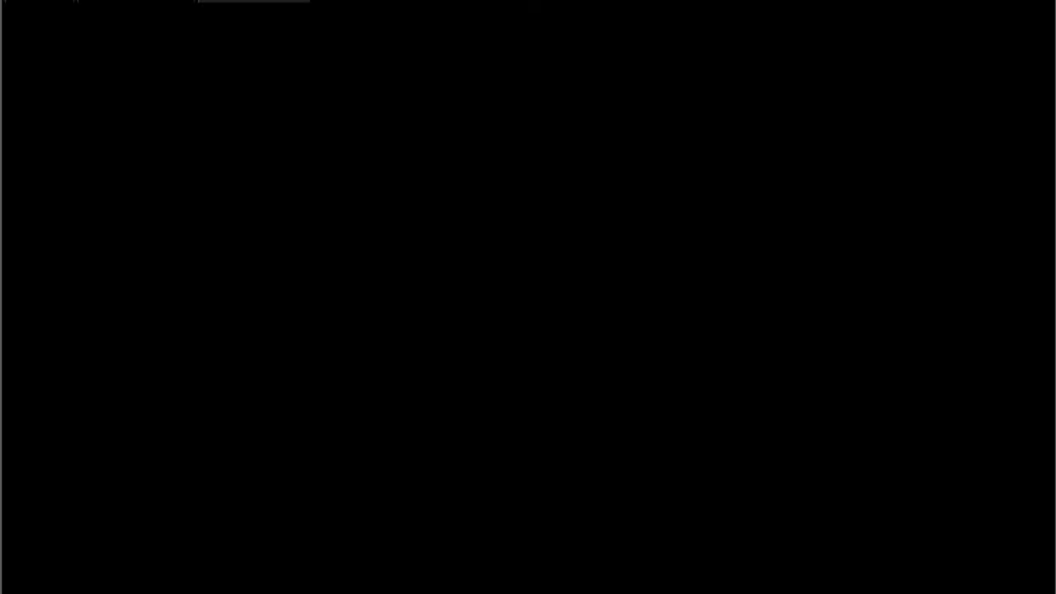